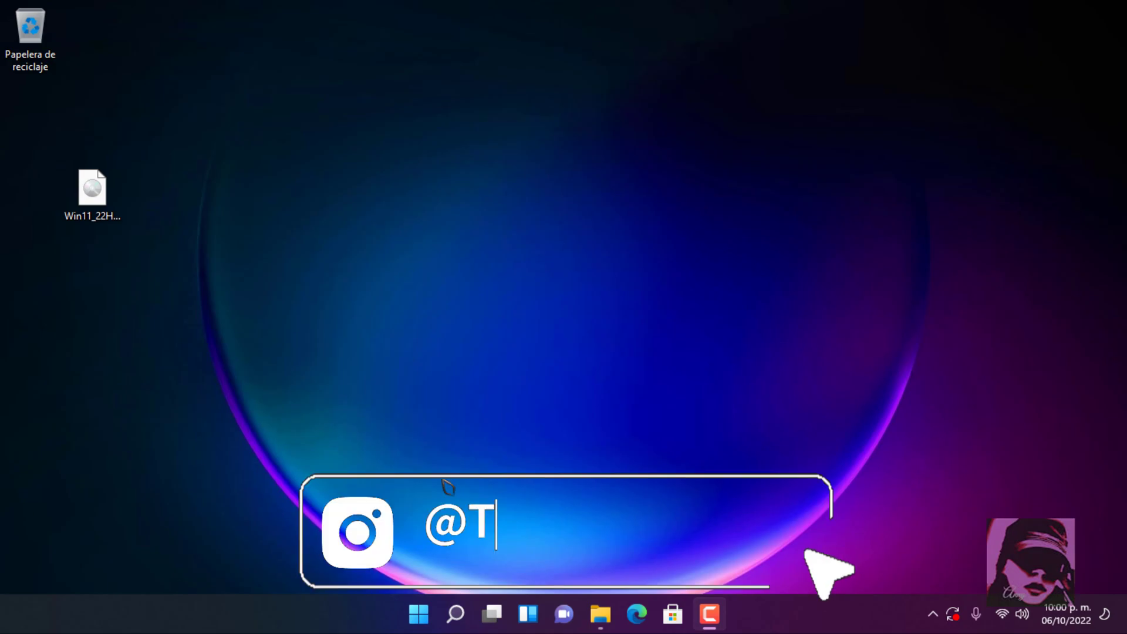
Search the system for reged and open the Registry Editor.
{"action": "left_click", "coordinate": [456, 614]}
{"action": "type", "text": "reged"}
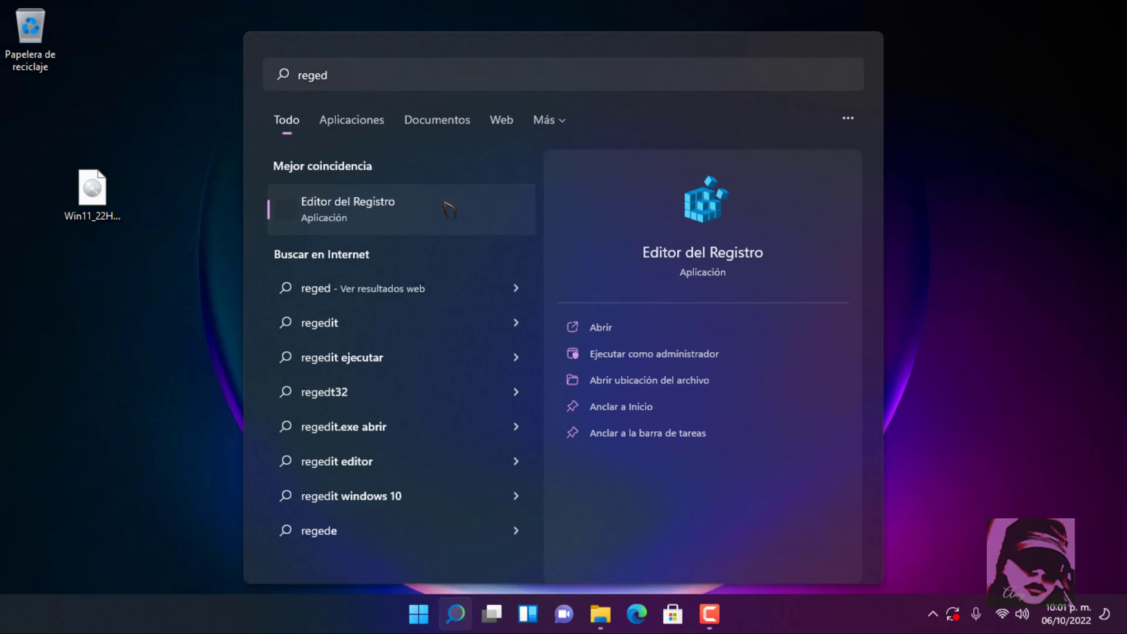
{"action": "left_click", "coordinate": [449, 209]}
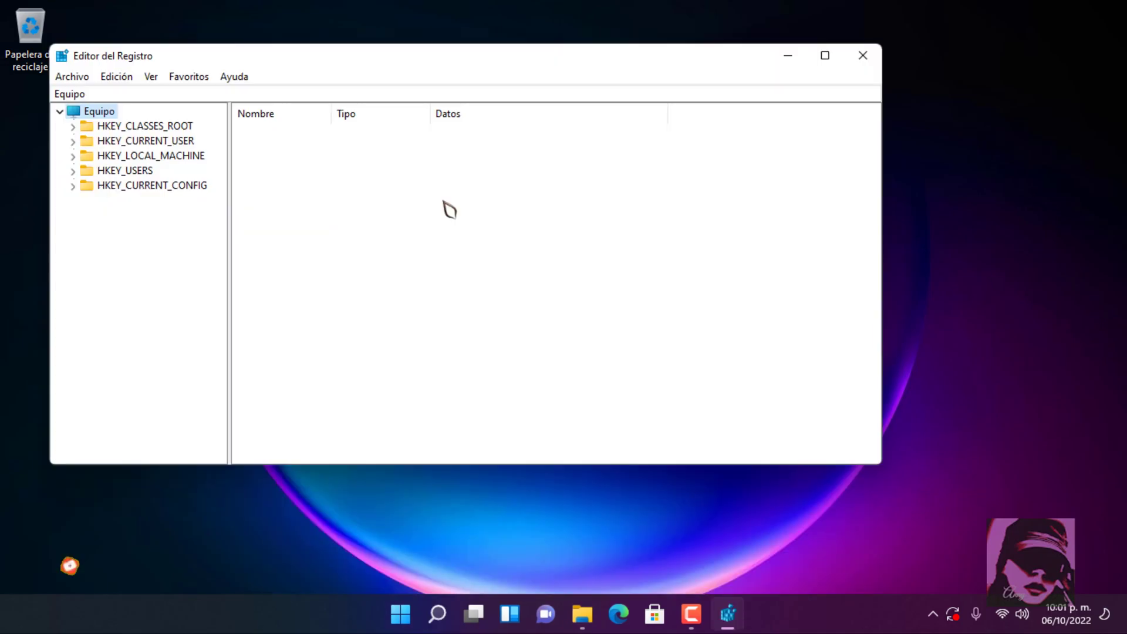
Go to the registry key HKEY_LOCAL_MACHINE\SYSTEM\Setup\MoSetup.
{"action": "left_click", "coordinate": [73, 155]}
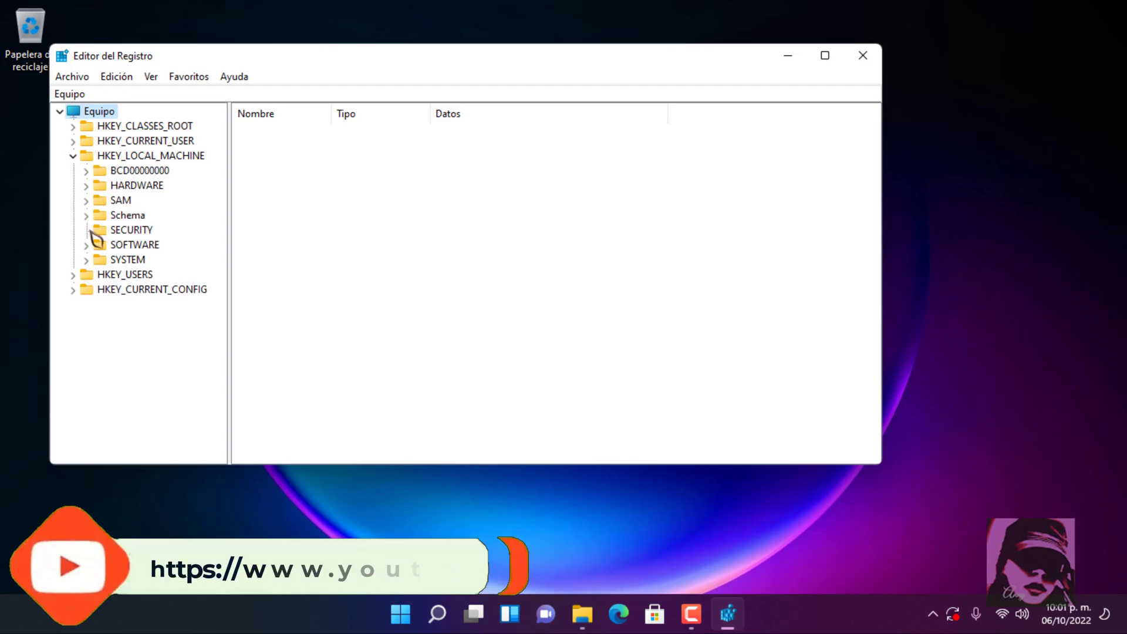
{"action": "left_click", "coordinate": [91, 261]}
{"action": "double_click", "coordinate": [132, 375]}
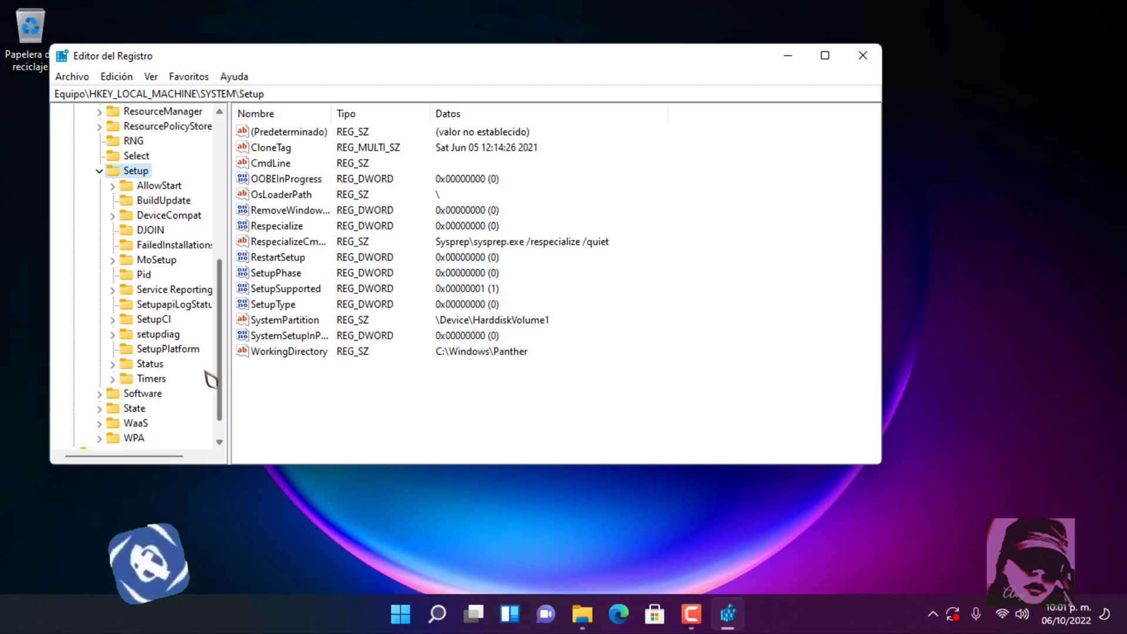
{"action": "left_click", "coordinate": [156, 260]}
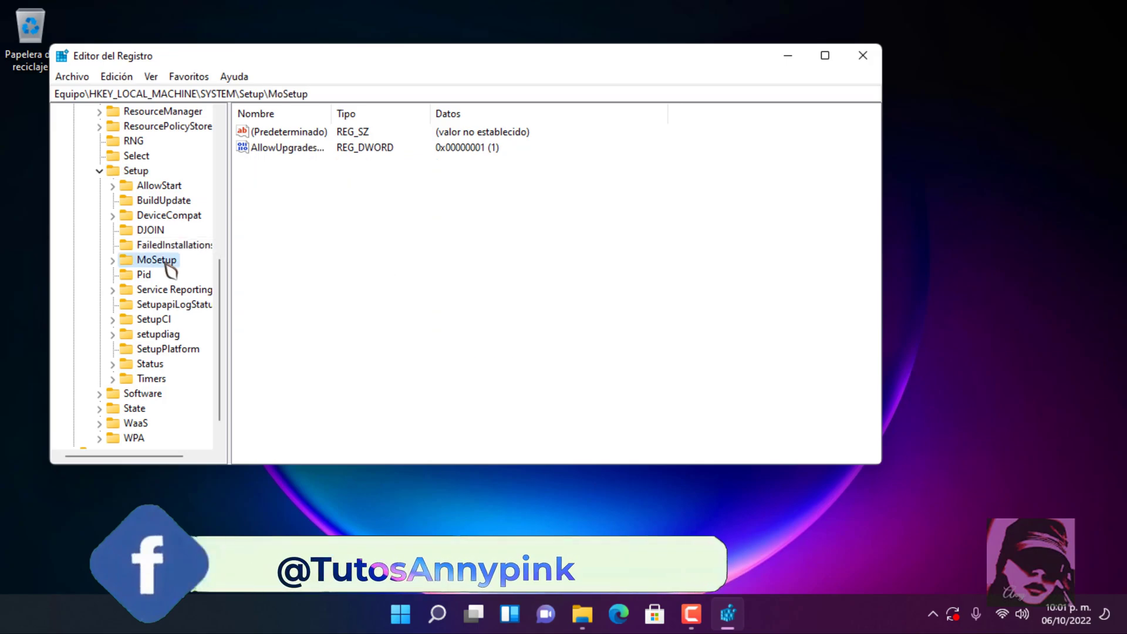
Try to create a 32-bit DWORD value named AllowUpgradesWithUnsupportedTPMOrCPU in the MoSetup key.
{"action": "right_click", "coordinate": [169, 271]}
{"action": "mouse_move", "coordinate": [302, 294]}
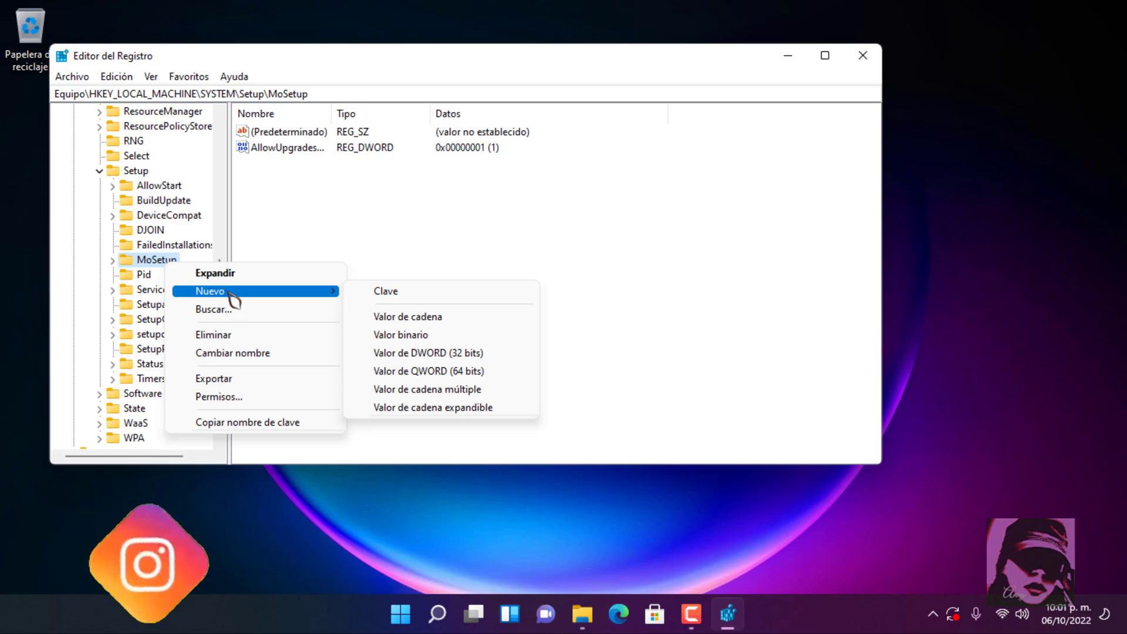
{"action": "left_click", "coordinate": [473, 358]}
{"action": "type", "text": "AllowUpgra"}
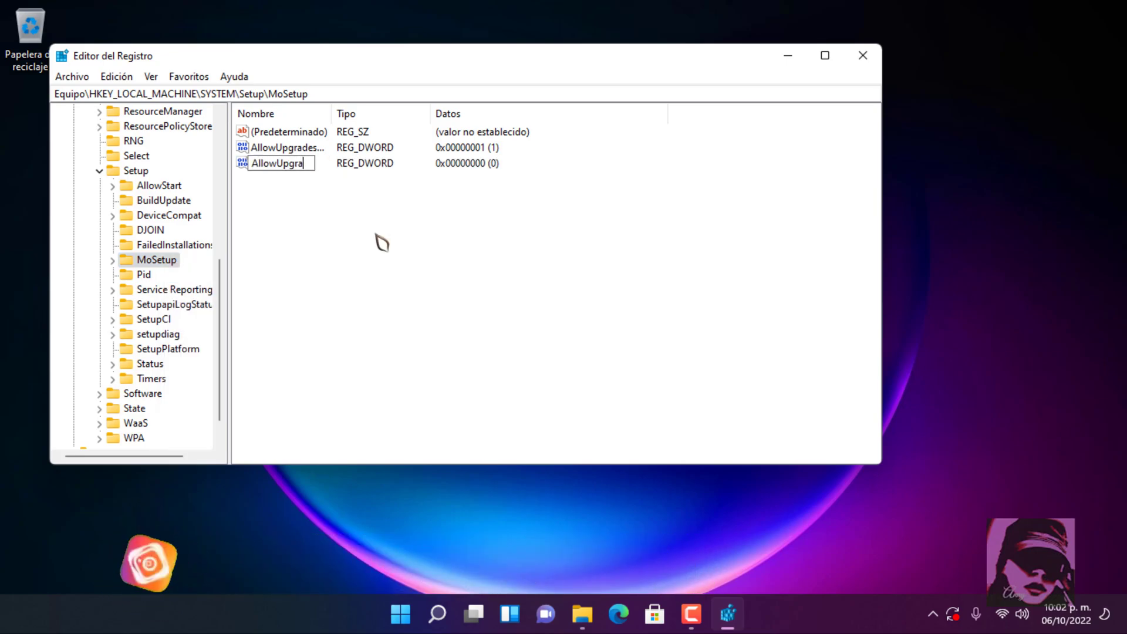
{"action": "type", "text": "desWithUnsupported"}
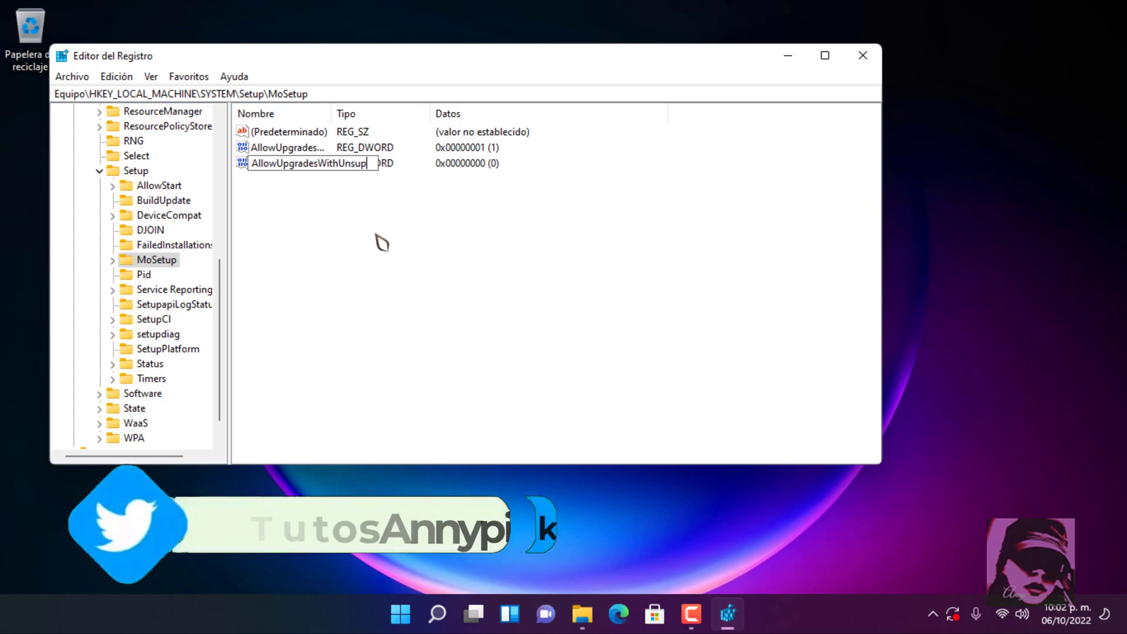
{"action": "type", "text": "TPMOrCPU"}
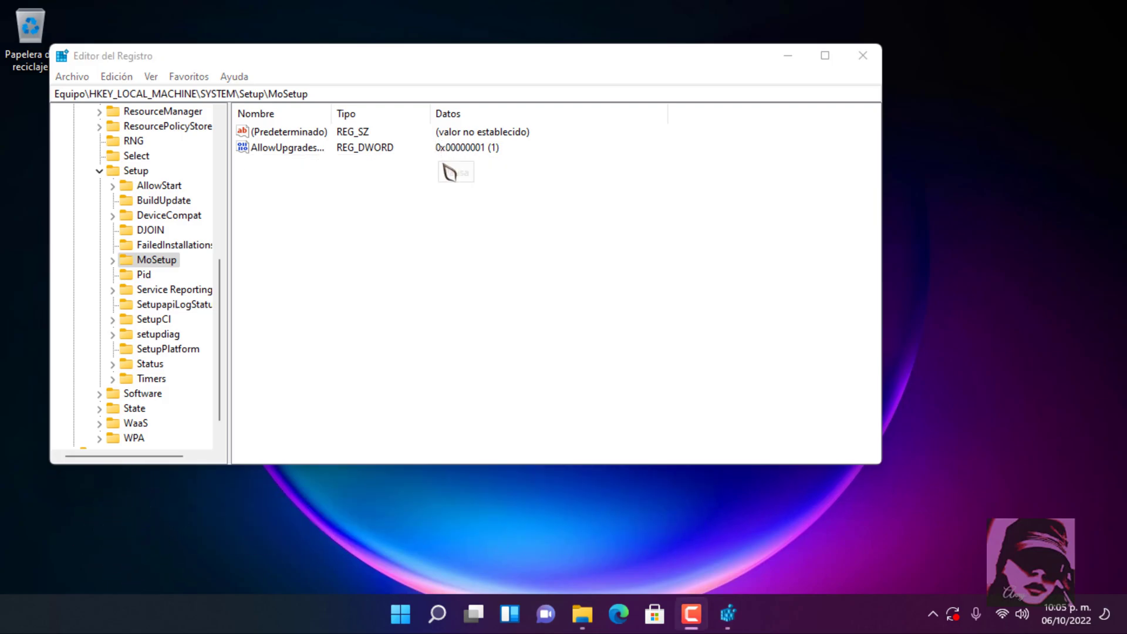
Open the AllowUpgradesWithUnsupportedTPMorCPU value and accept 1 in hexadecimal as its data.
{"action": "double_click", "coordinate": [317, 149]}
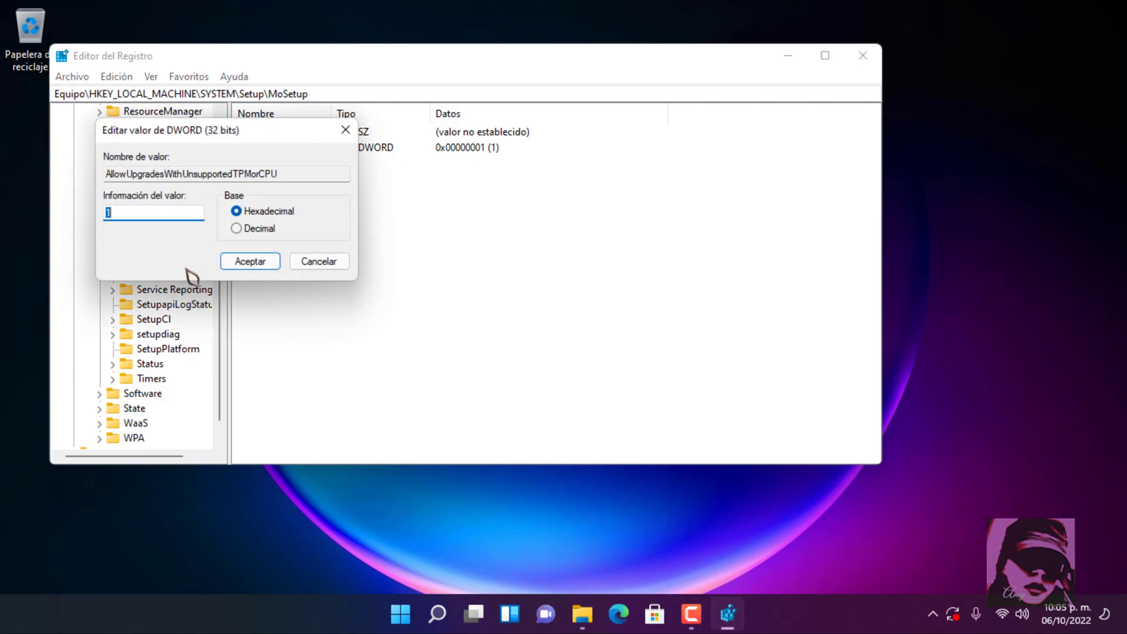
{"action": "left_click", "coordinate": [240, 262]}
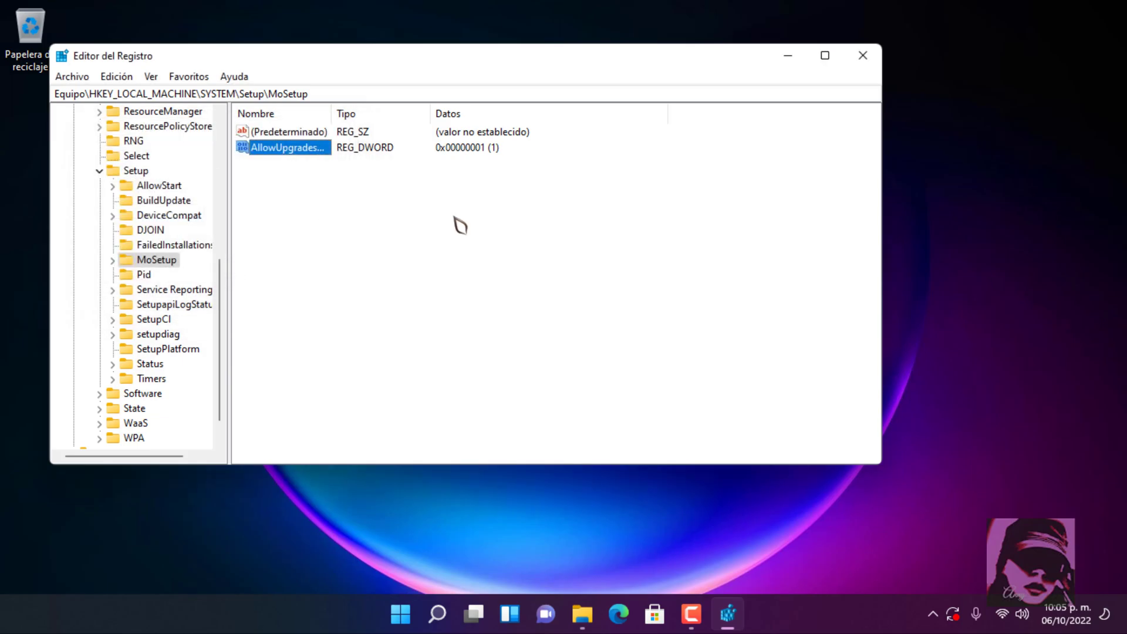
Close the Registry Editor and bring up the computer's power options.
{"action": "left_click", "coordinate": [863, 56]}
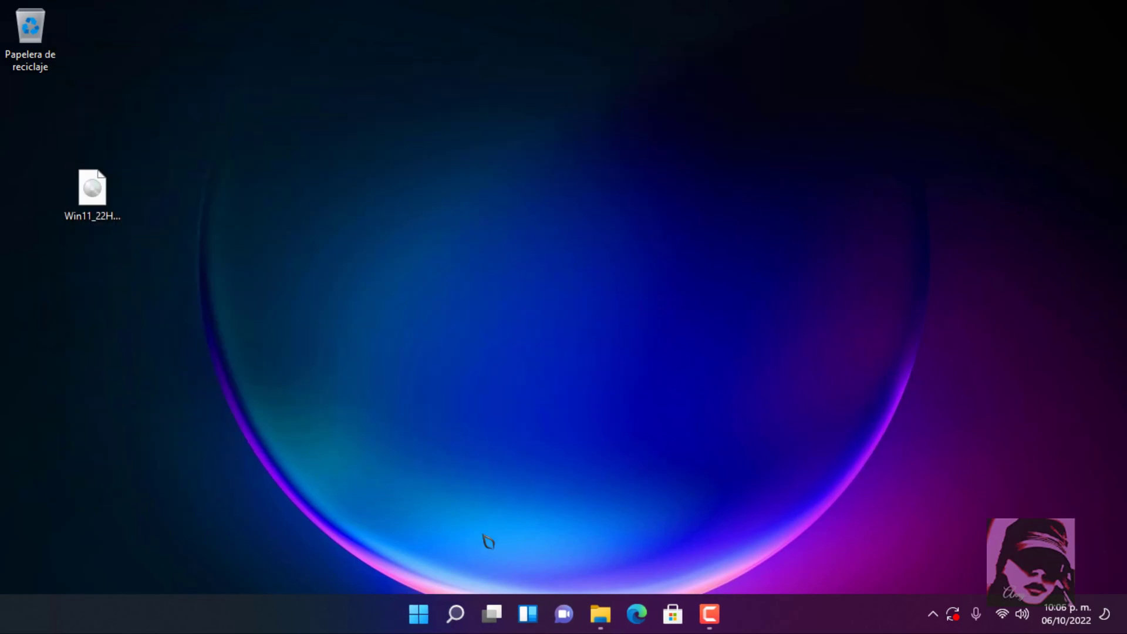
{"action": "left_click", "coordinate": [428, 618]}
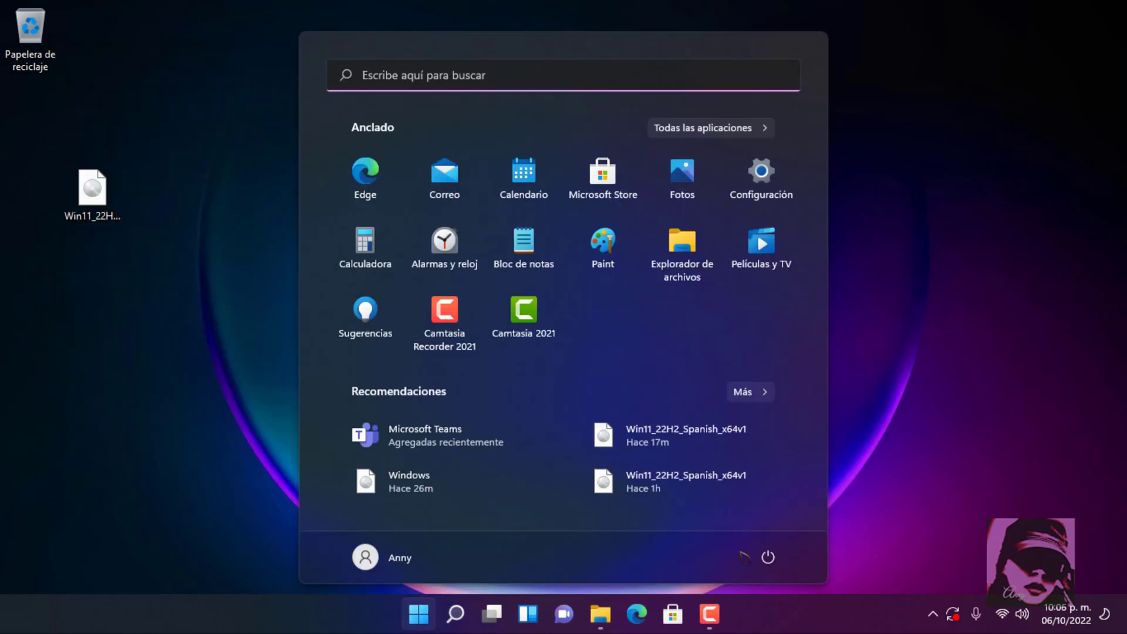
{"action": "left_click", "coordinate": [765, 557]}
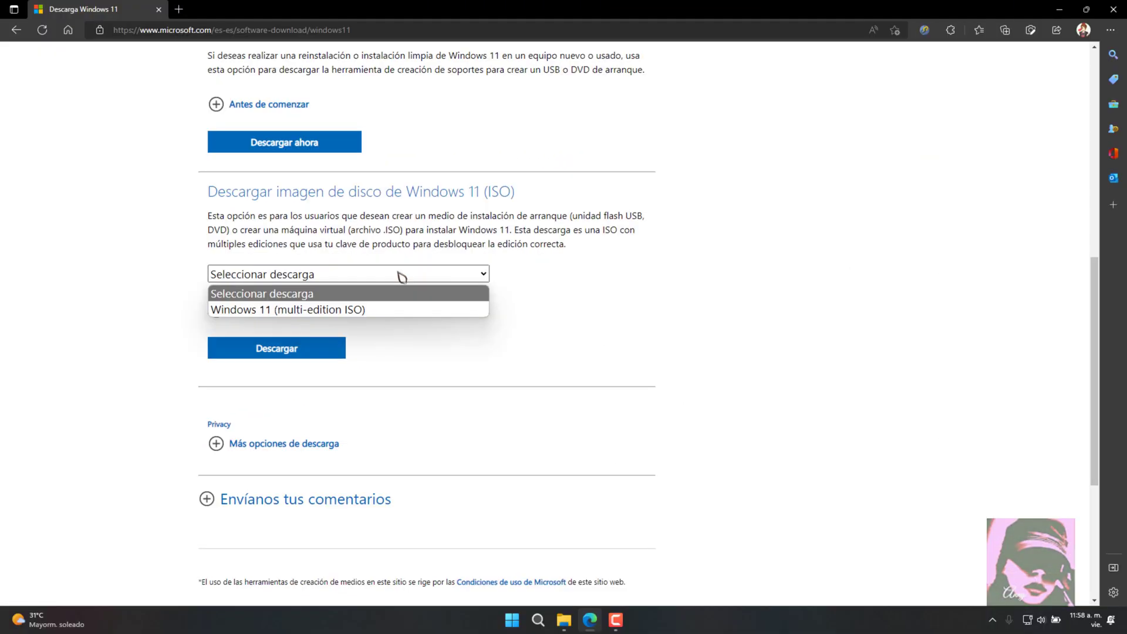
On Microsoft's Windows 11 download page in Edge, select Windows 11 (multi-edition ISO) and confirm Español as the product language.
{"action": "left_click", "coordinate": [376, 310]}
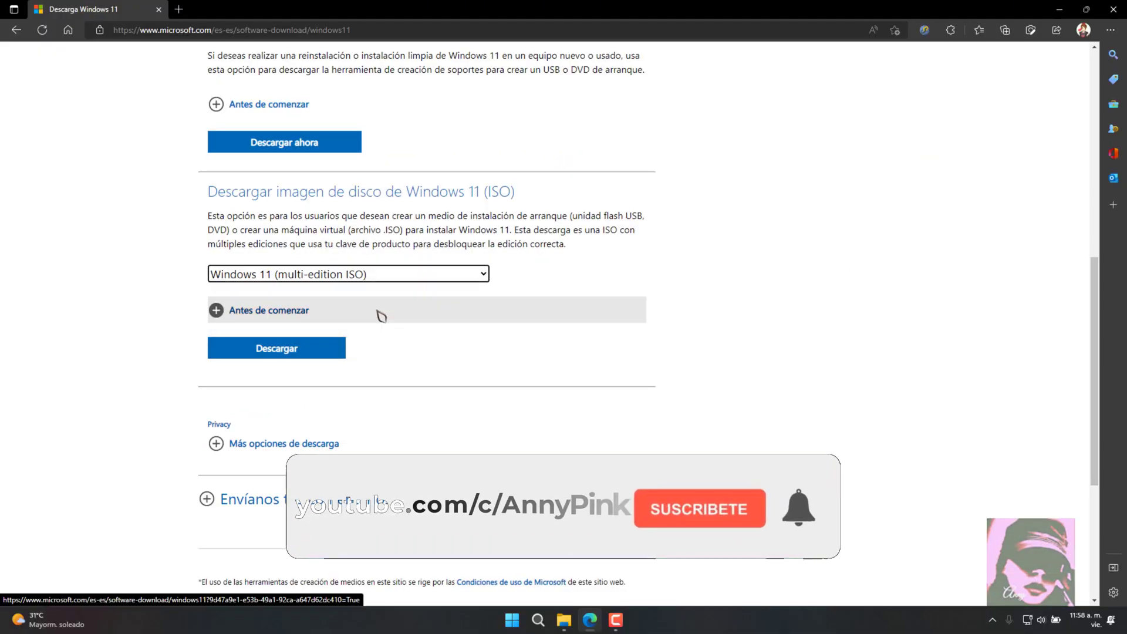
{"action": "left_click", "coordinate": [327, 350]}
{"action": "left_click", "coordinate": [322, 244]}
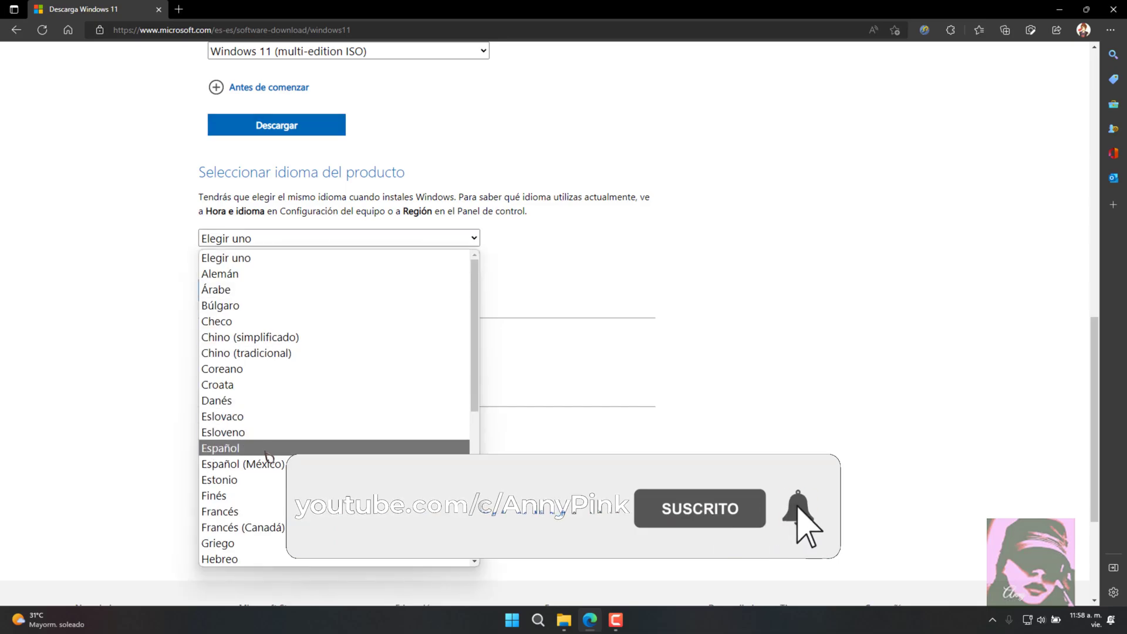
{"action": "left_click", "coordinate": [265, 449]}
{"action": "left_click", "coordinate": [260, 294]}
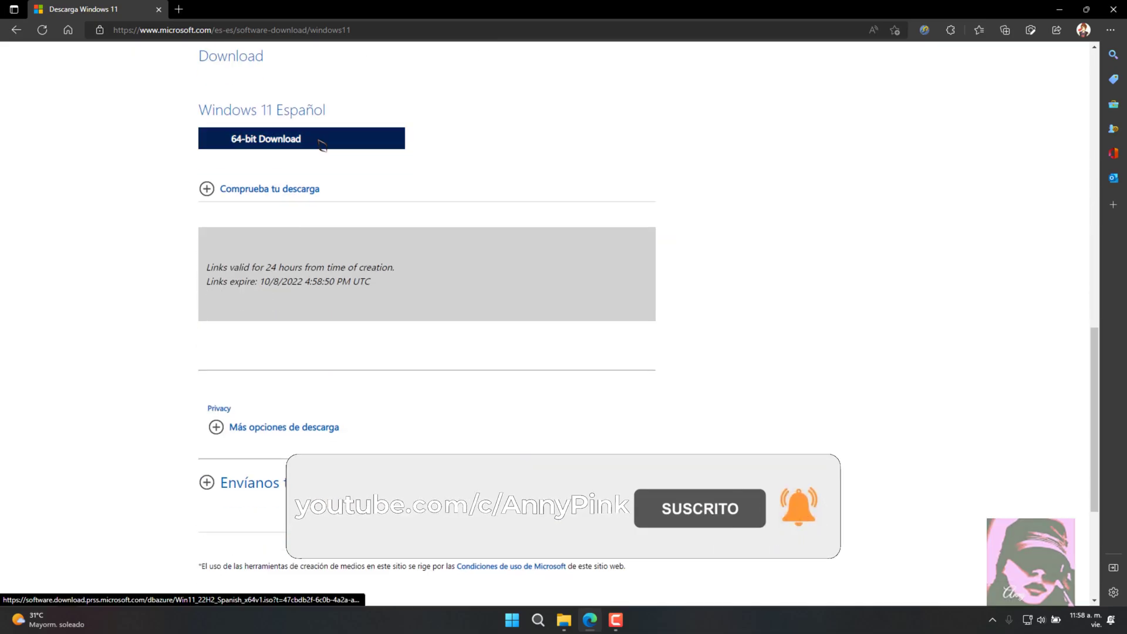
Download the Windows 11 Installation Assistant from the same Microsoft page.
{"action": "scroll", "coordinate": [374, 234], "scroll_direction": "up", "scroll_amount": 8}
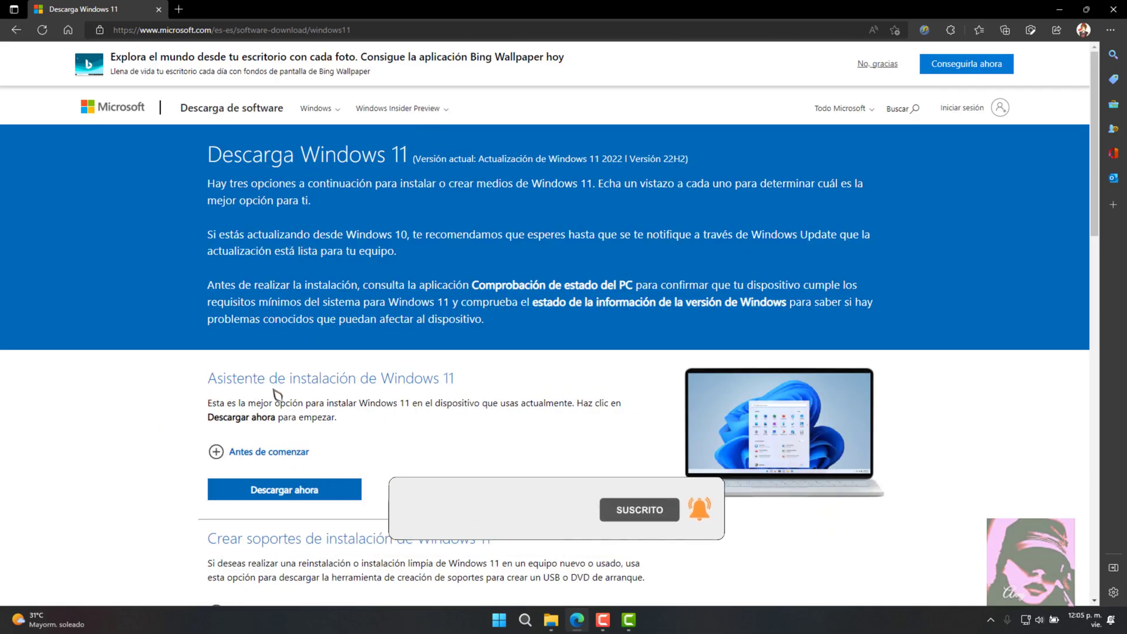
{"action": "left_click", "coordinate": [319, 494]}
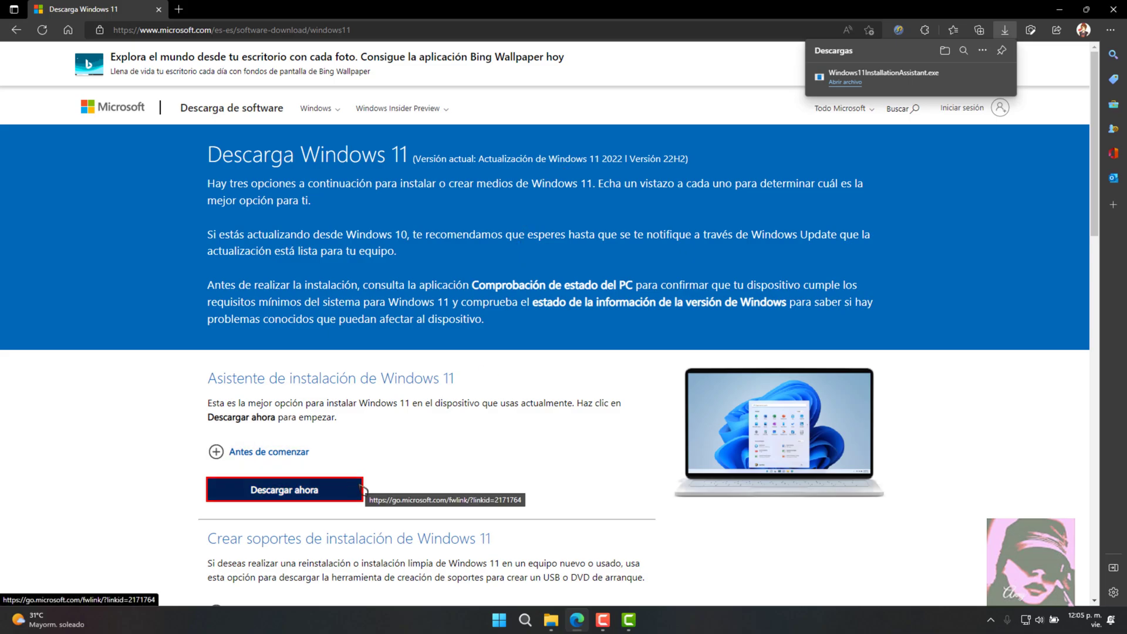
{"action": "left_click", "coordinate": [632, 166]}
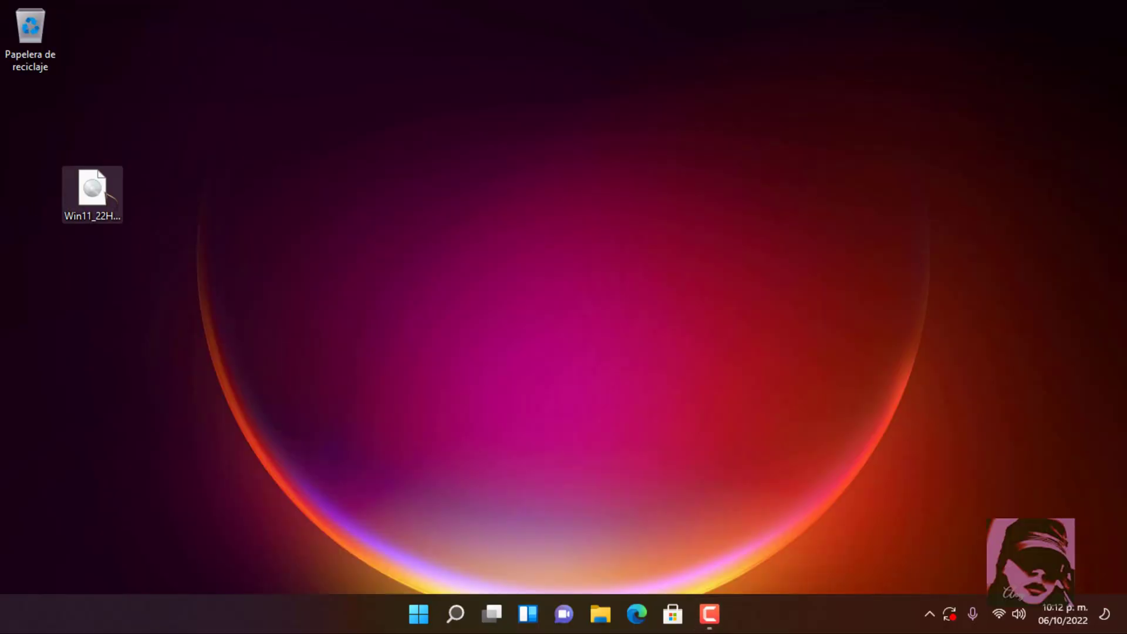
Mount the Win11_22H2_Spanish_x64v1 image from the desktop and run the setup application on its virtual DVD drive.
{"action": "left_click", "coordinate": [109, 198]}
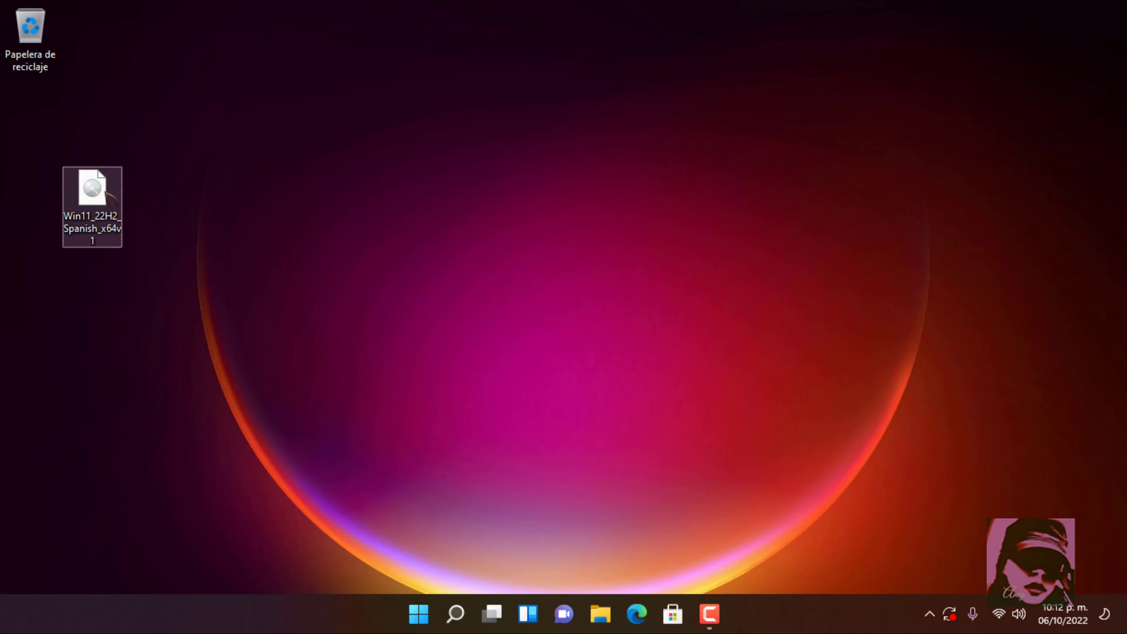
{"action": "right_click", "coordinate": [109, 198]}
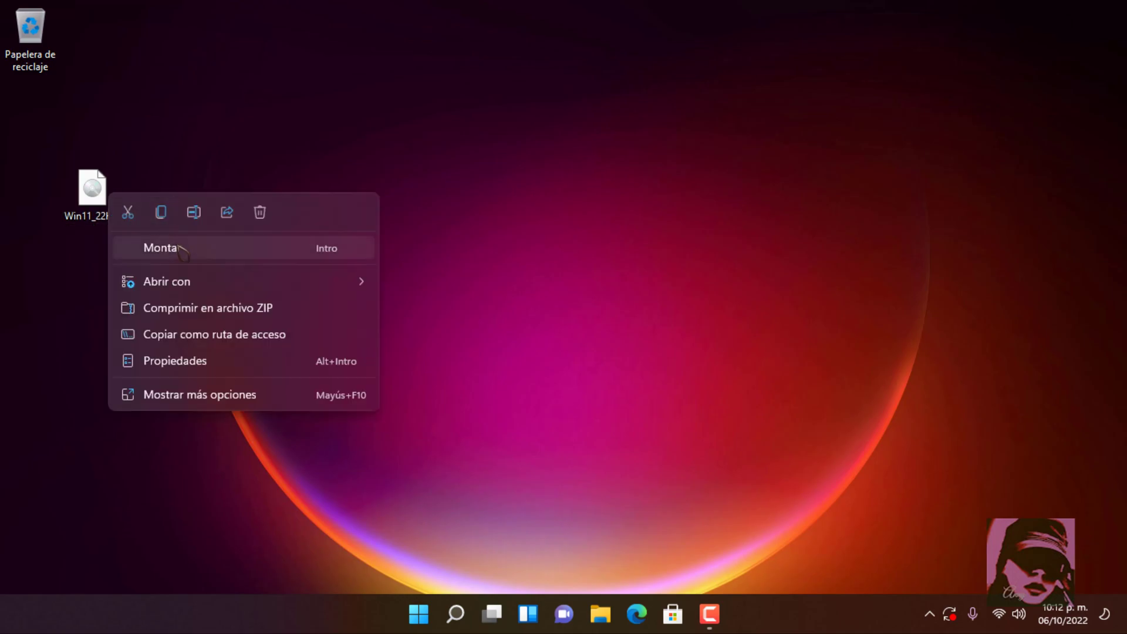
{"action": "left_click", "coordinate": [170, 247]}
{"action": "left_click", "coordinate": [178, 331]}
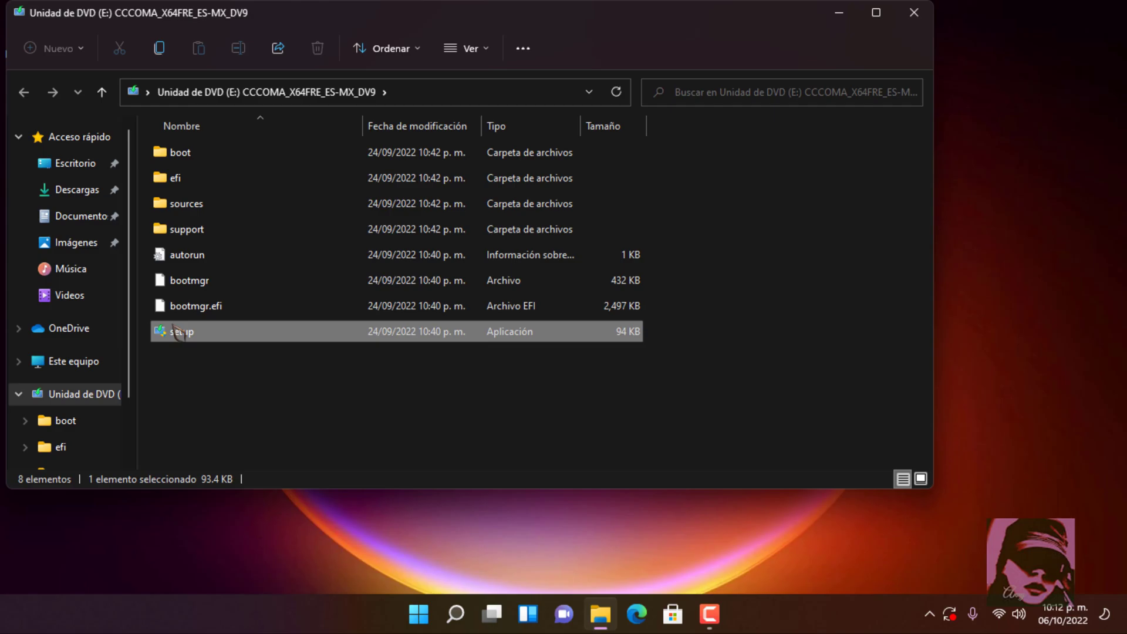
{"action": "double_click", "coordinate": [178, 332]}
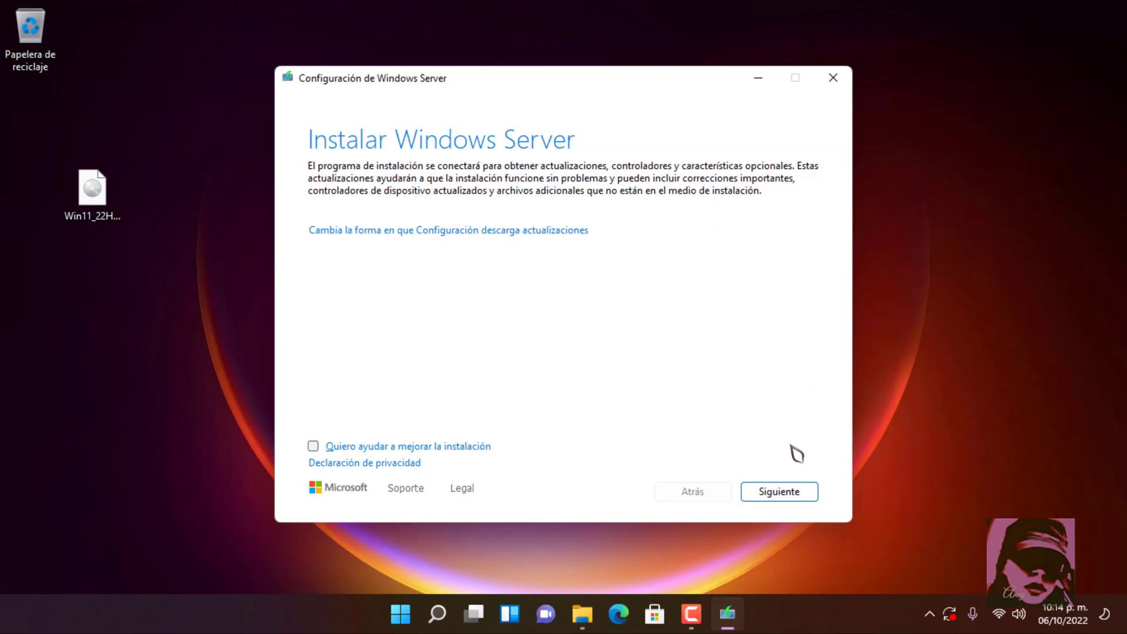
Advance the Windows setup by accepting the licence terms and keeping files, settings and applications.
{"action": "left_click", "coordinate": [787, 496]}
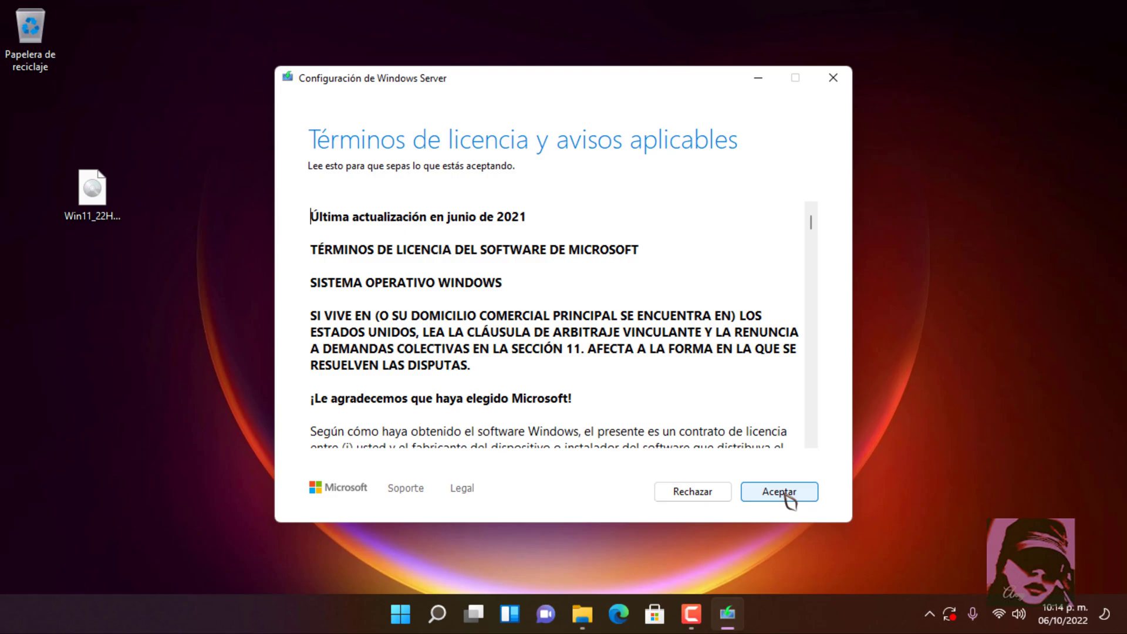
{"action": "left_click", "coordinate": [786, 495]}
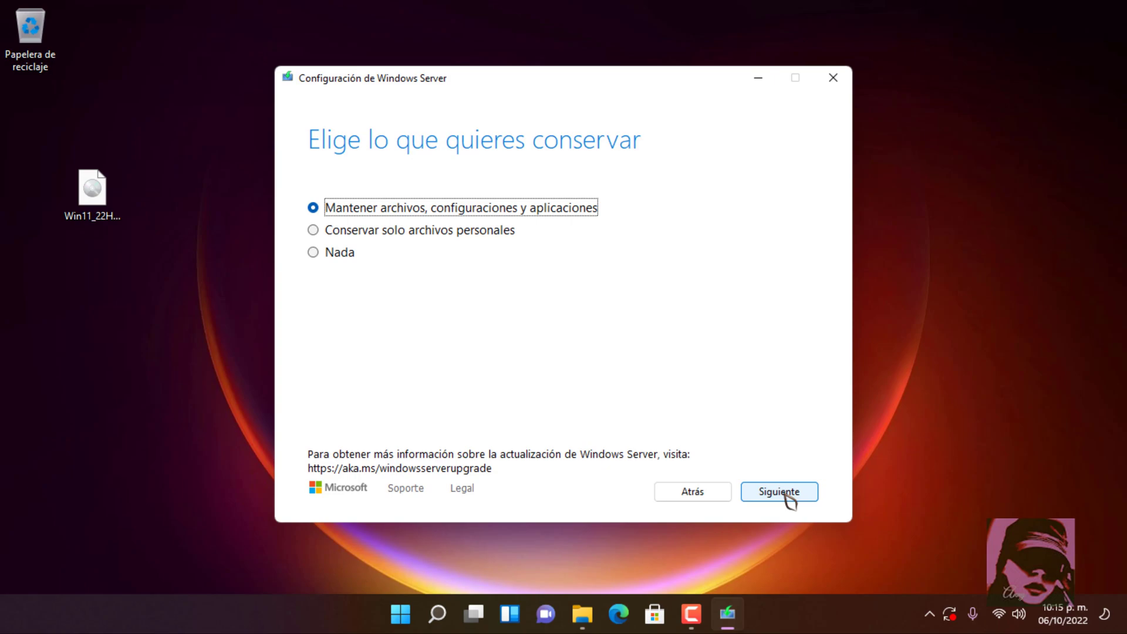
{"action": "left_click", "coordinate": [787, 496]}
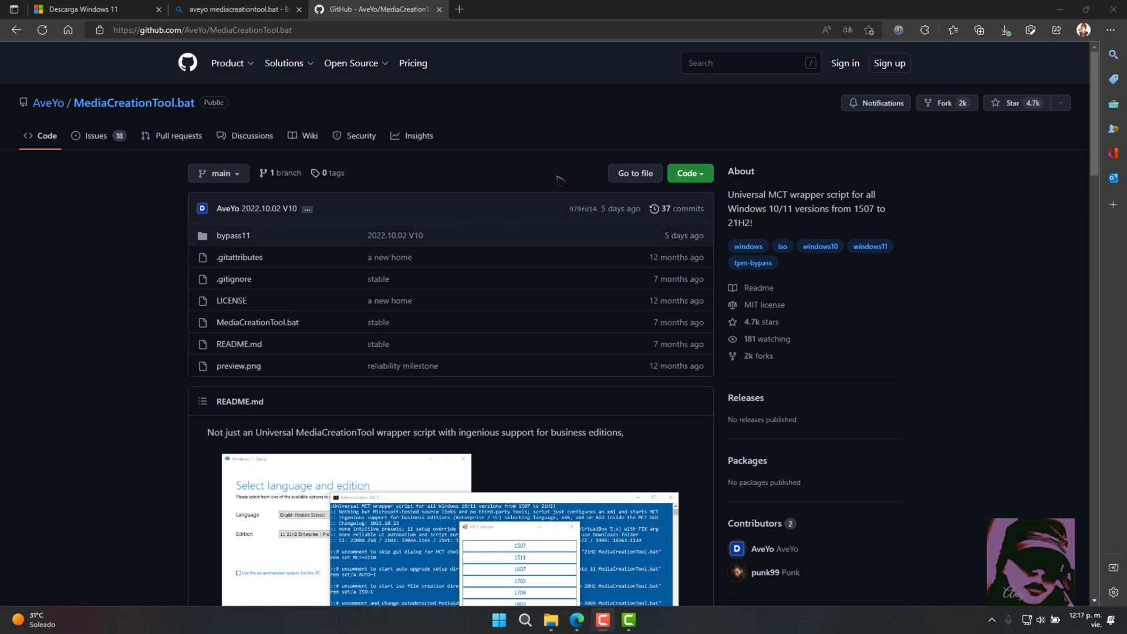
Download AveYo's MediaCreationTool.bat repository from GitHub as a ZIP and extract its folder to the desktop.
{"action": "left_click", "coordinate": [701, 175]}
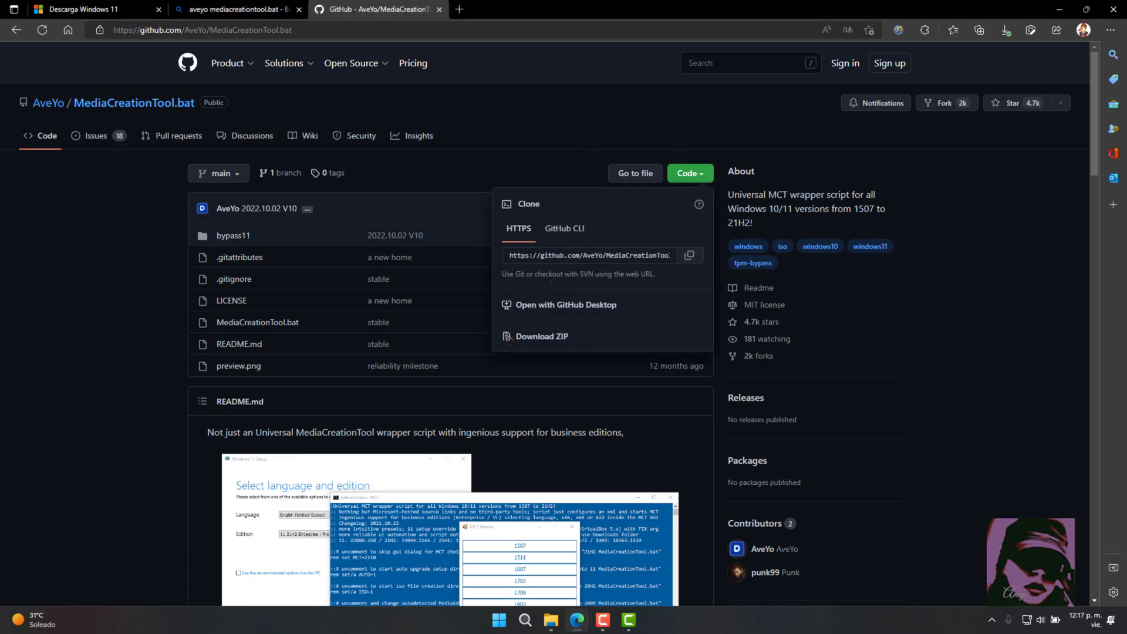
{"action": "left_click", "coordinate": [576, 339]}
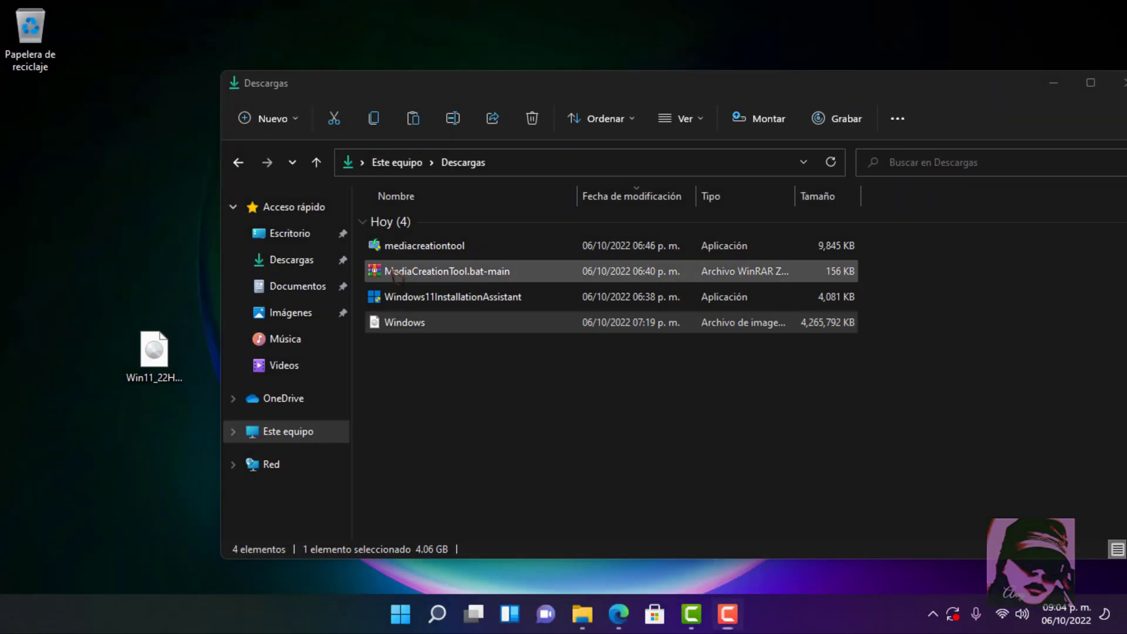
{"action": "double_click", "coordinate": [392, 271]}
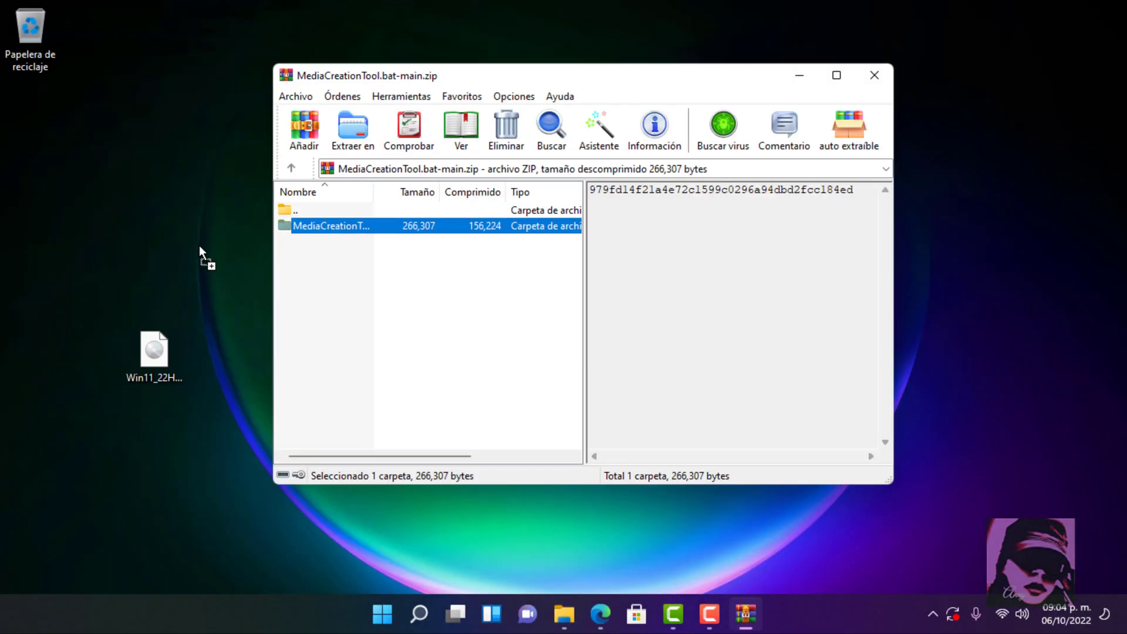
{"action": "left_click_drag", "start_coordinate": [199, 245], "coordinate": [193, 248]}
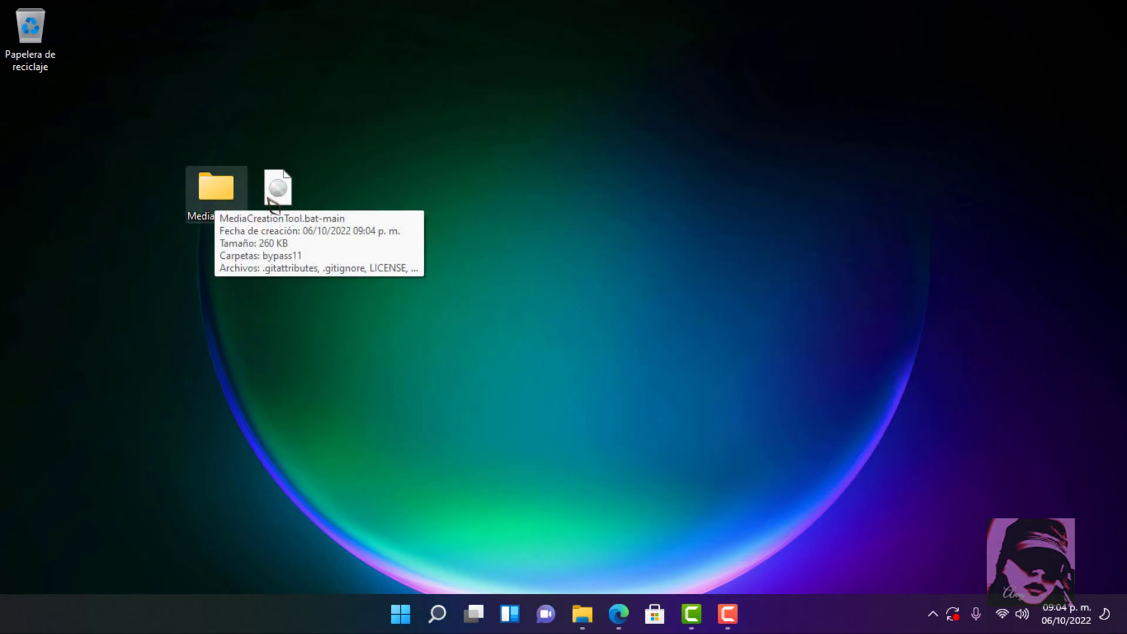
Run the Skip_TPM_Check_on_Dynamic_Update script from the extracted folder's bypass11 subfolder as administrator.
{"action": "double_click", "coordinate": [217, 193]}
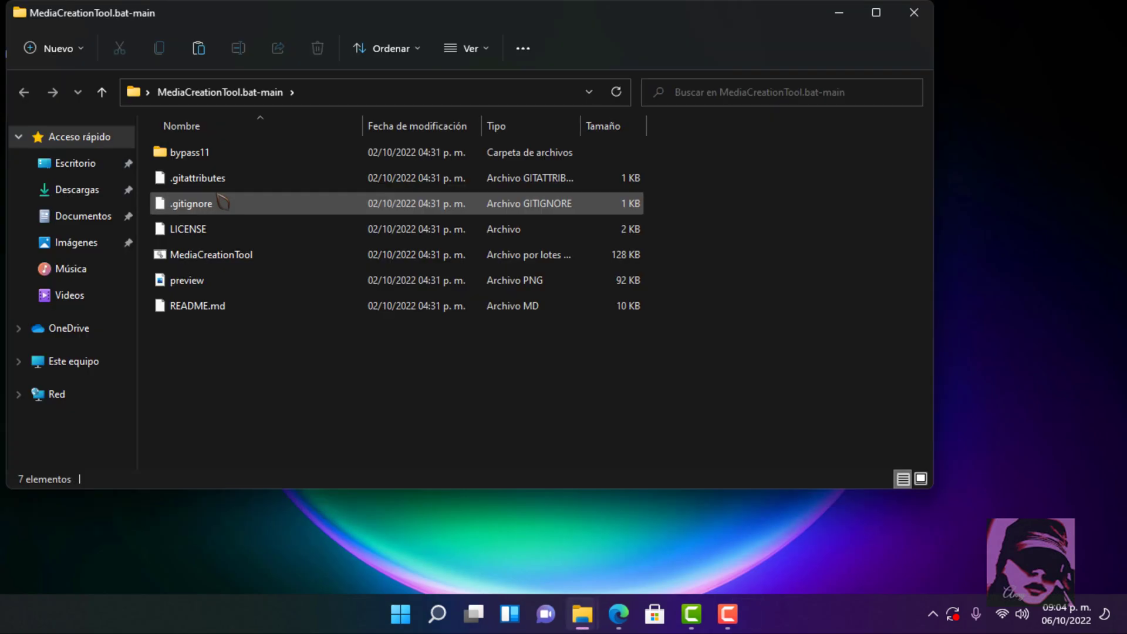
{"action": "double_click", "coordinate": [229, 156]}
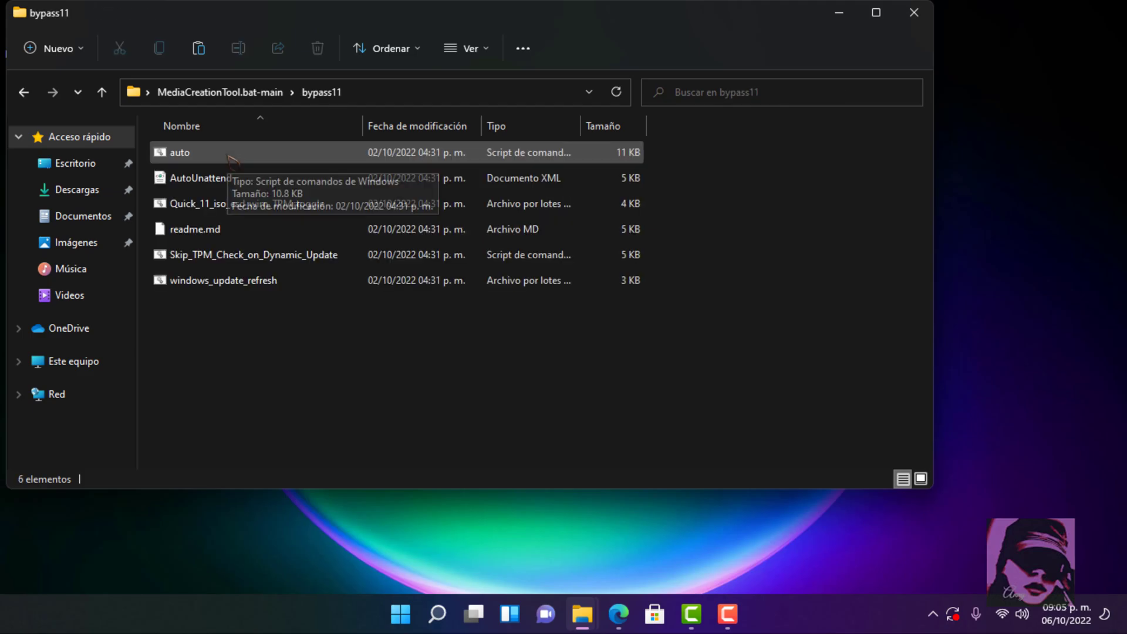
{"action": "right_click", "coordinate": [222, 256]}
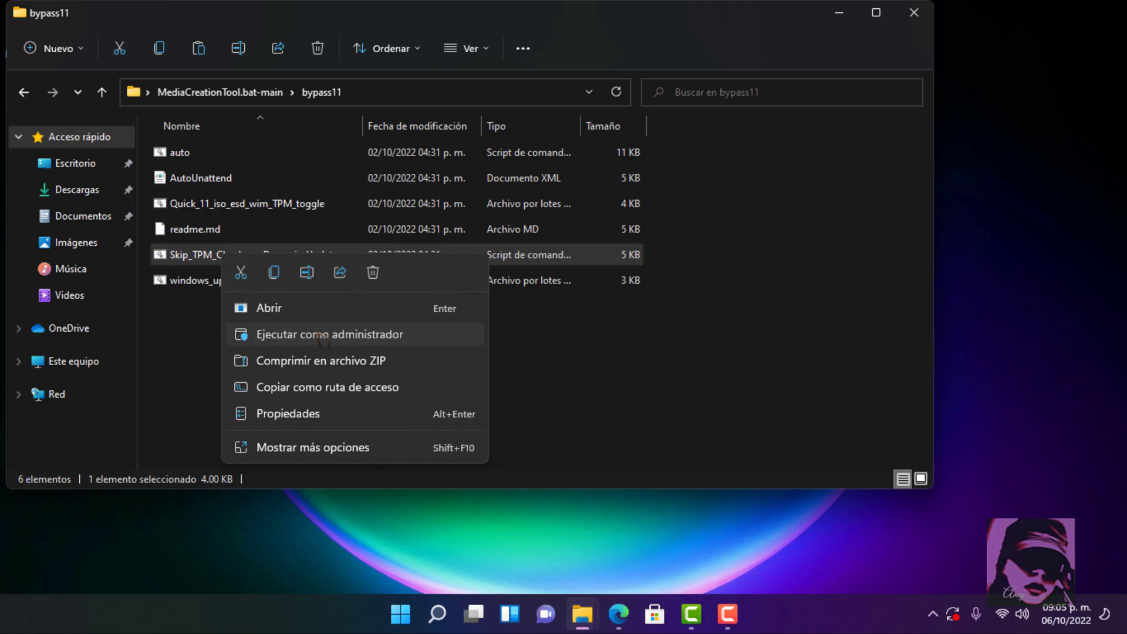
{"action": "left_click", "coordinate": [320, 336]}
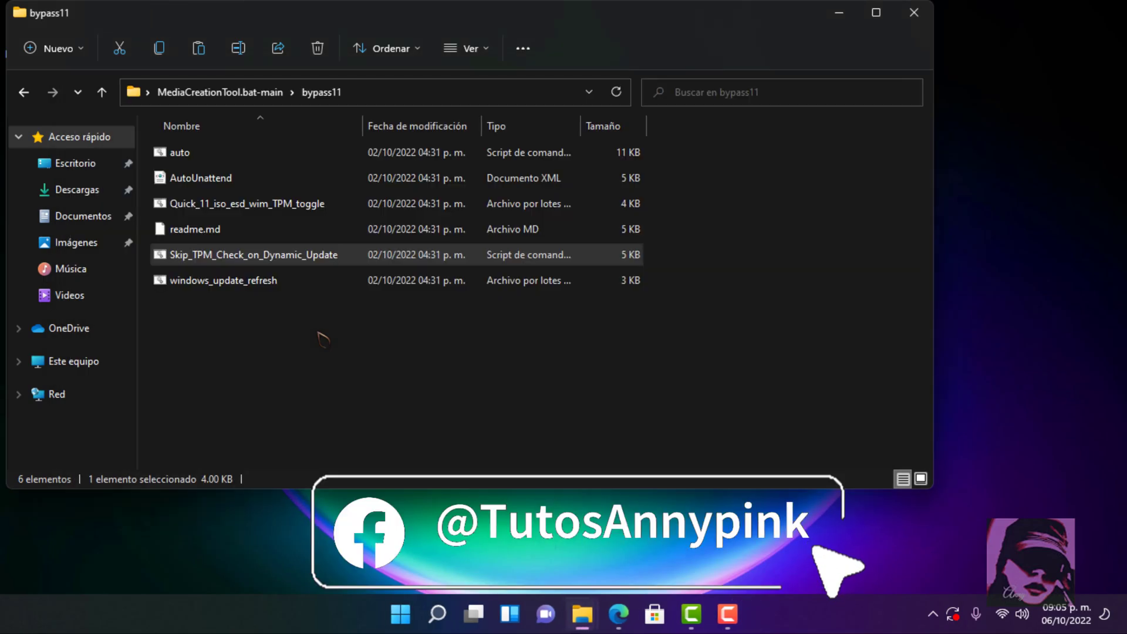
Close the bypass11 folder, mount the Win11_22H2_Spanish_x64v1 image from the desktop again and run its setup application.
{"action": "left_click", "coordinate": [915, 12]}
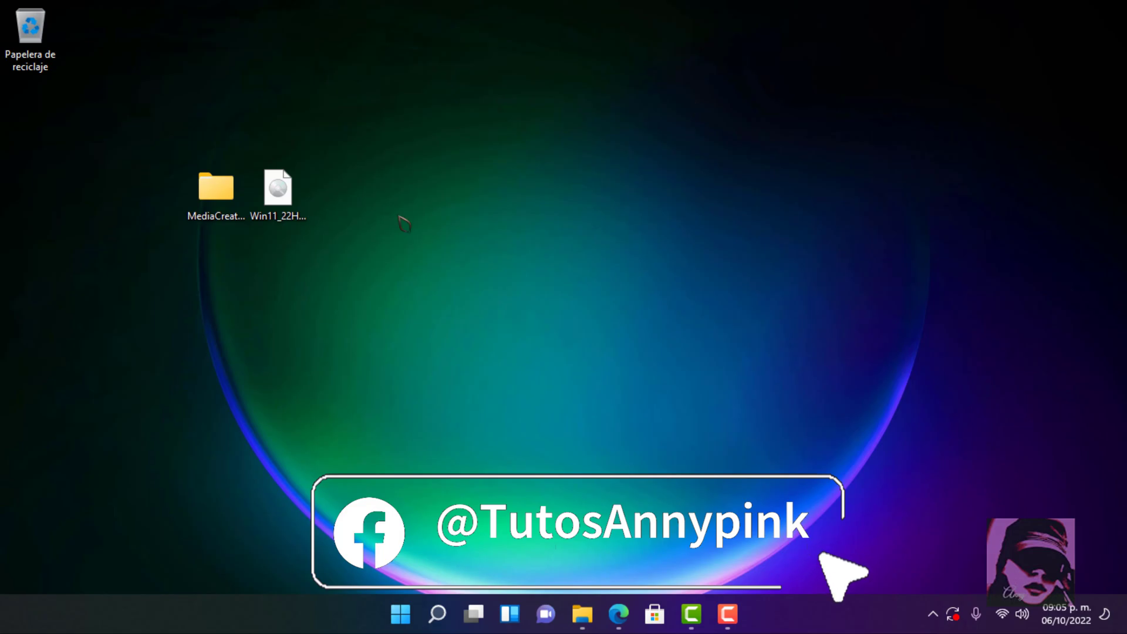
{"action": "left_click", "coordinate": [279, 191]}
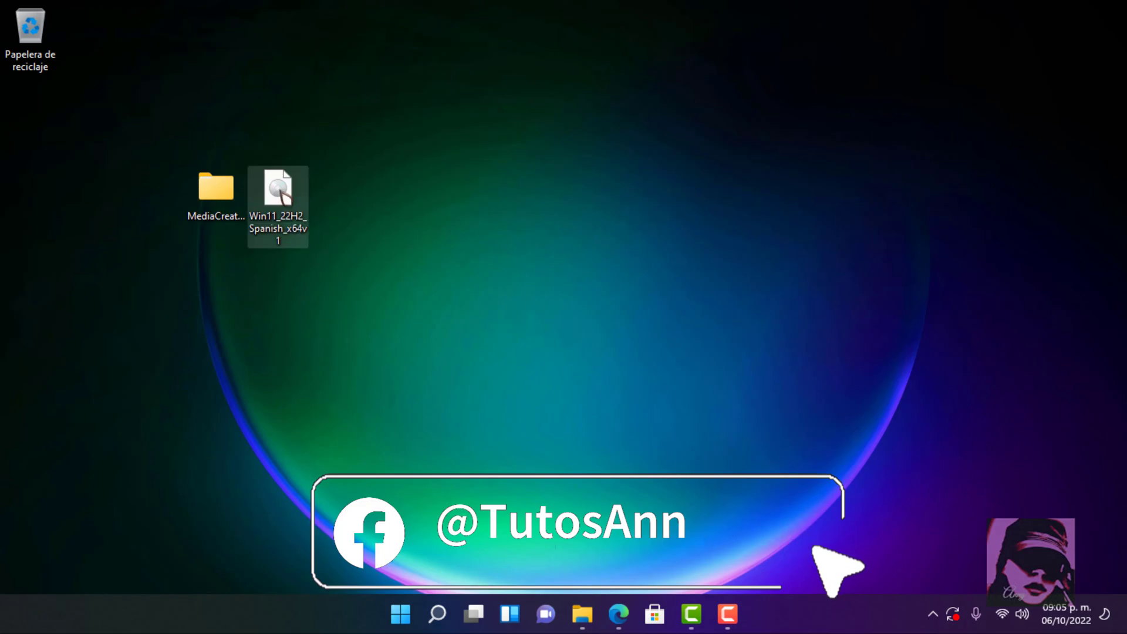
{"action": "double_click", "coordinate": [278, 191]}
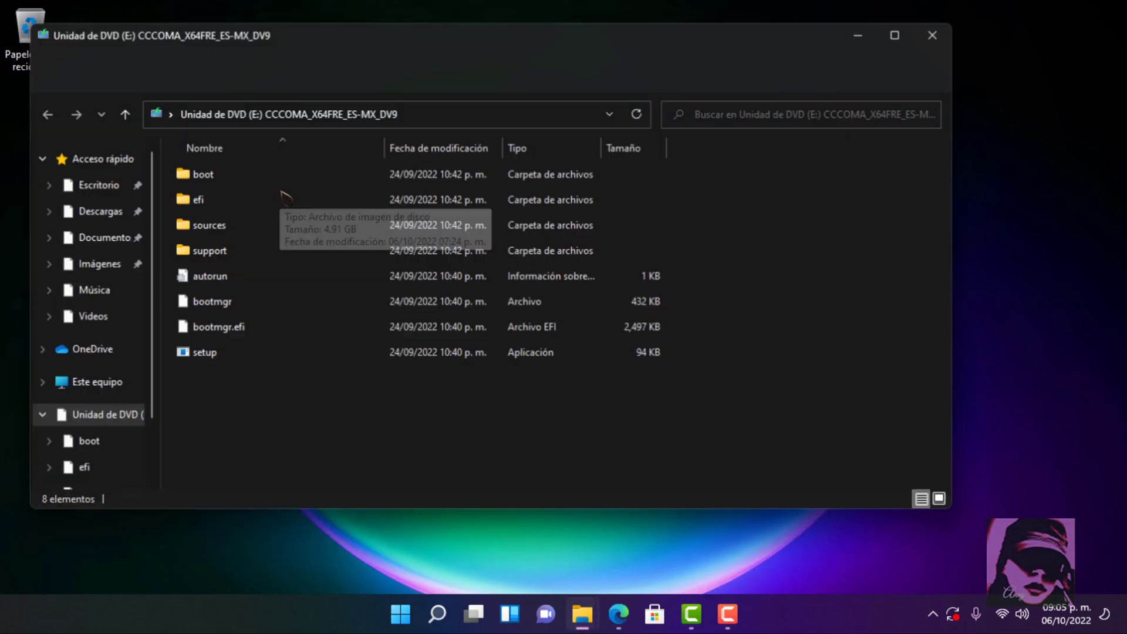
{"action": "left_click", "coordinate": [226, 354]}
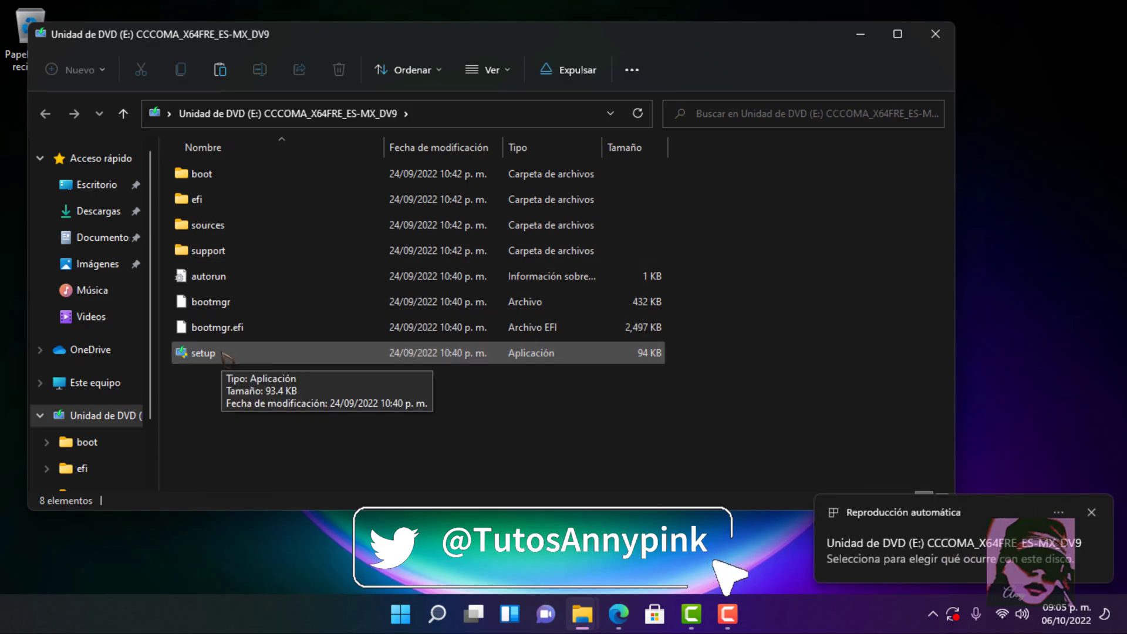
{"action": "double_click", "coordinate": [226, 354]}
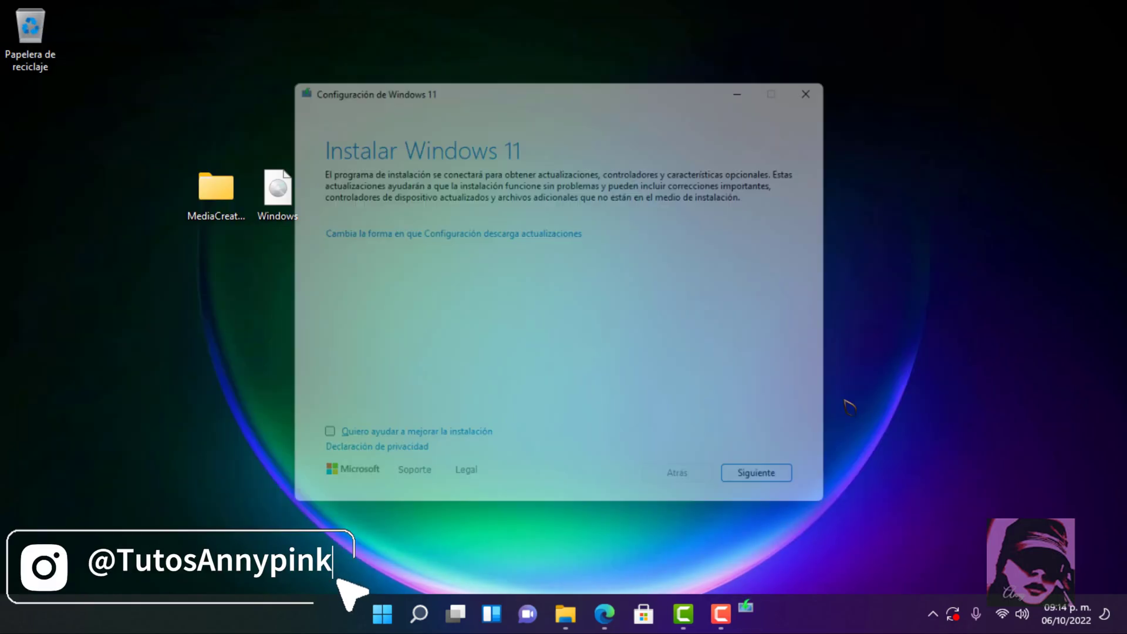
Accept the Windows setup licence terms, keep files, settings and applications, and start the Windows 11 Pro installation.
{"action": "left_click", "coordinate": [779, 492]}
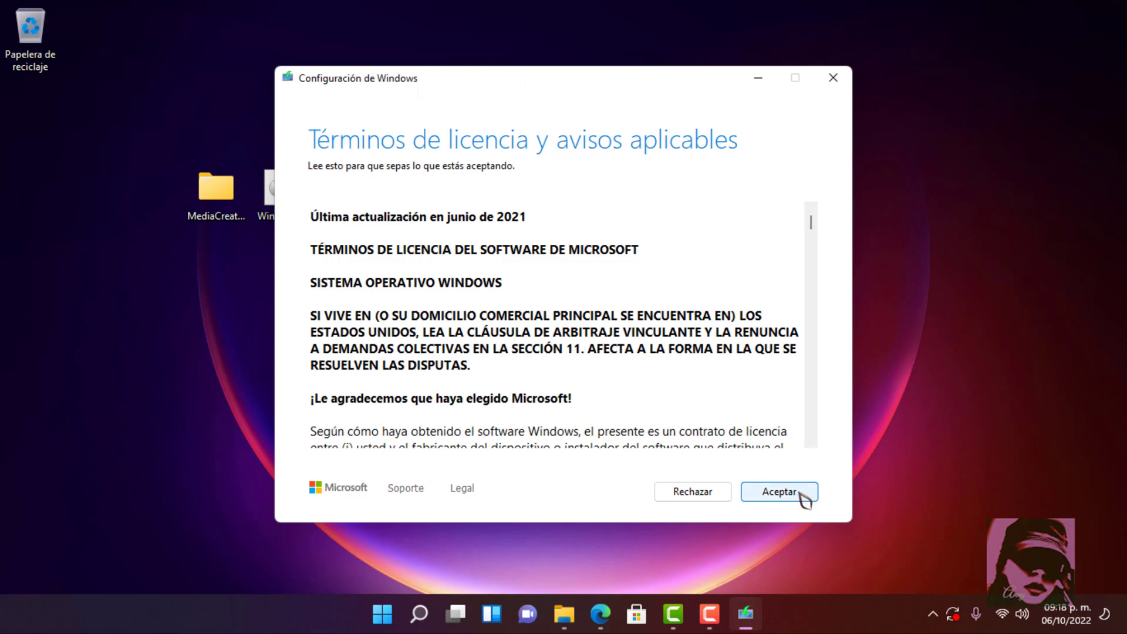
{"action": "left_click", "coordinate": [779, 492]}
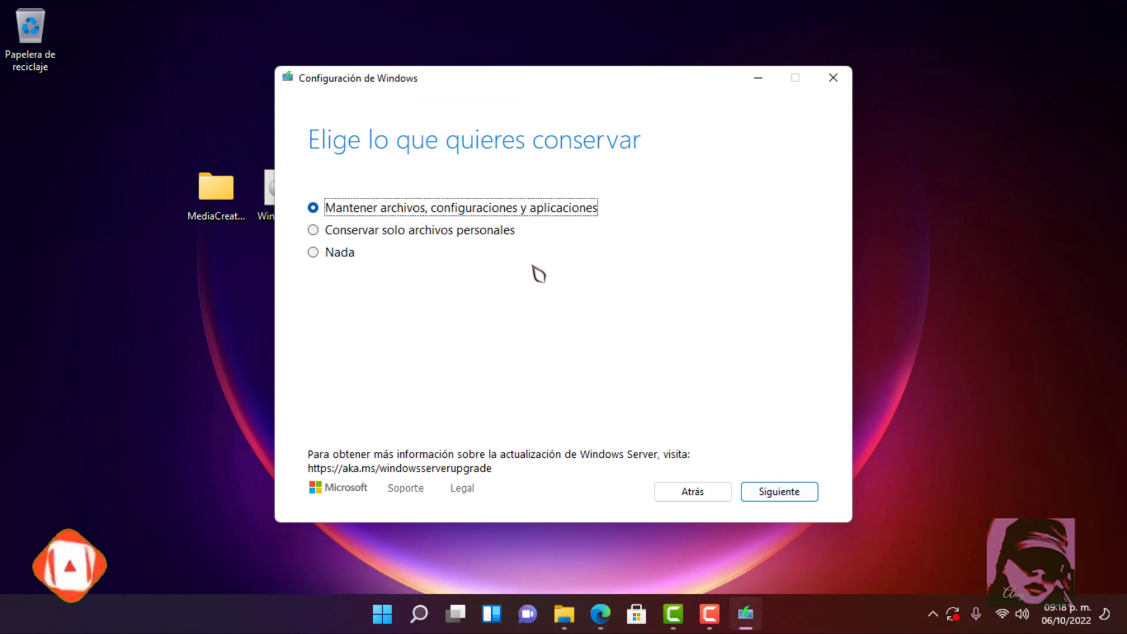
{"action": "left_click", "coordinate": [800, 493]}
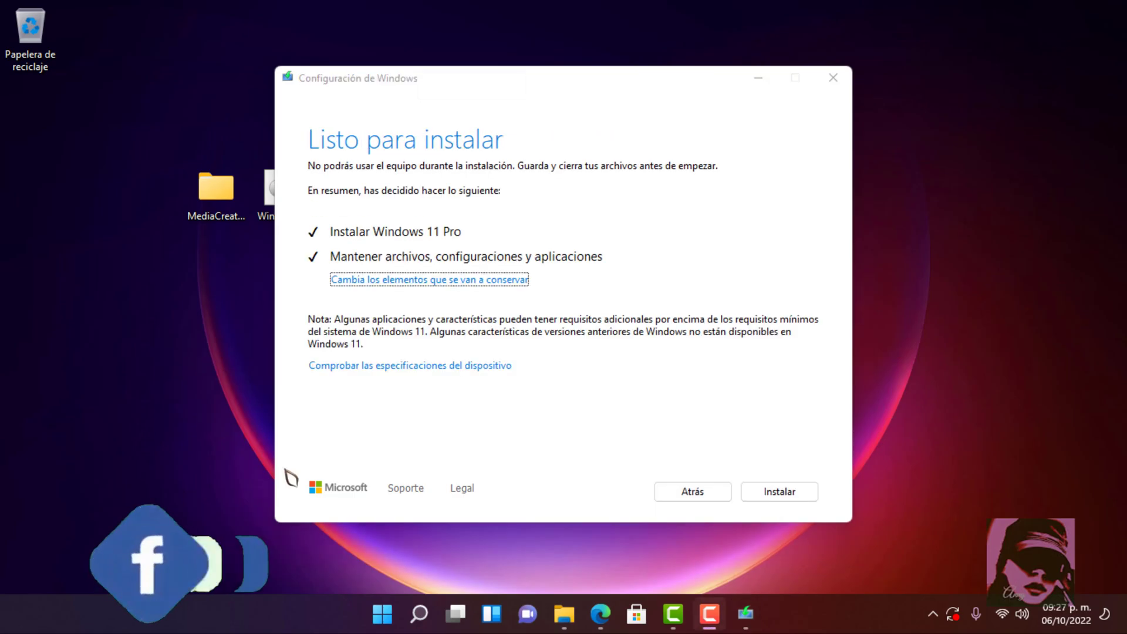
{"action": "left_click", "coordinate": [796, 494]}
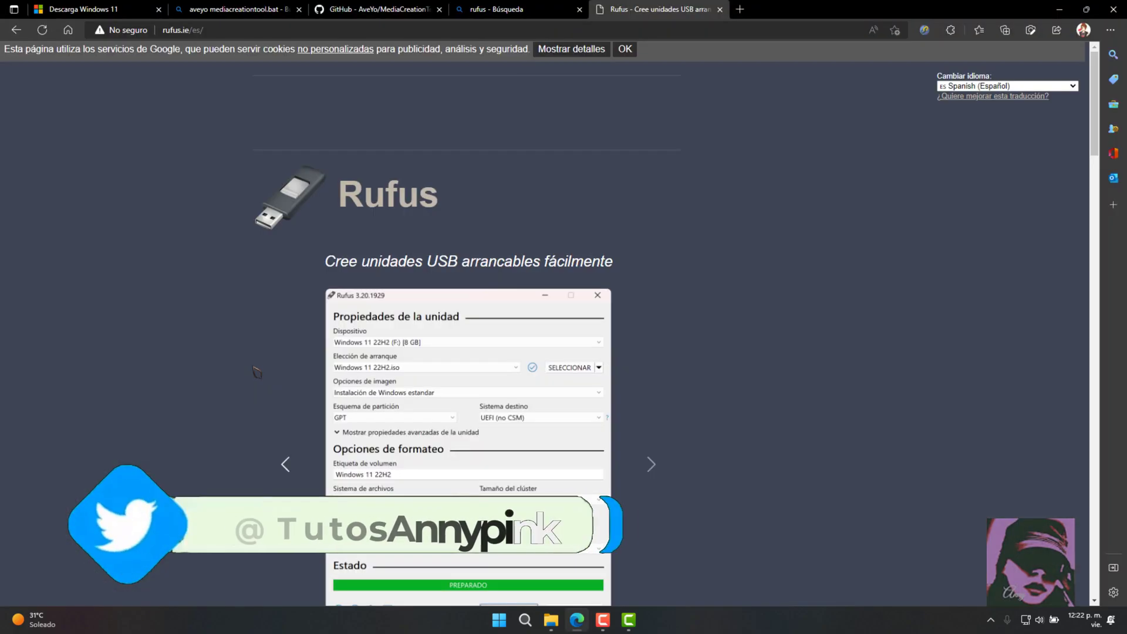
Look over the Rufus website, switch to Rufus, and change its boot image source from selecting to downloading an ISO.
{"action": "scroll", "coordinate": [243, 373], "scroll_direction": "down", "scroll_amount": 10}
{"action": "scroll", "coordinate": [243, 373], "scroll_direction": "down", "scroll_amount": 1}
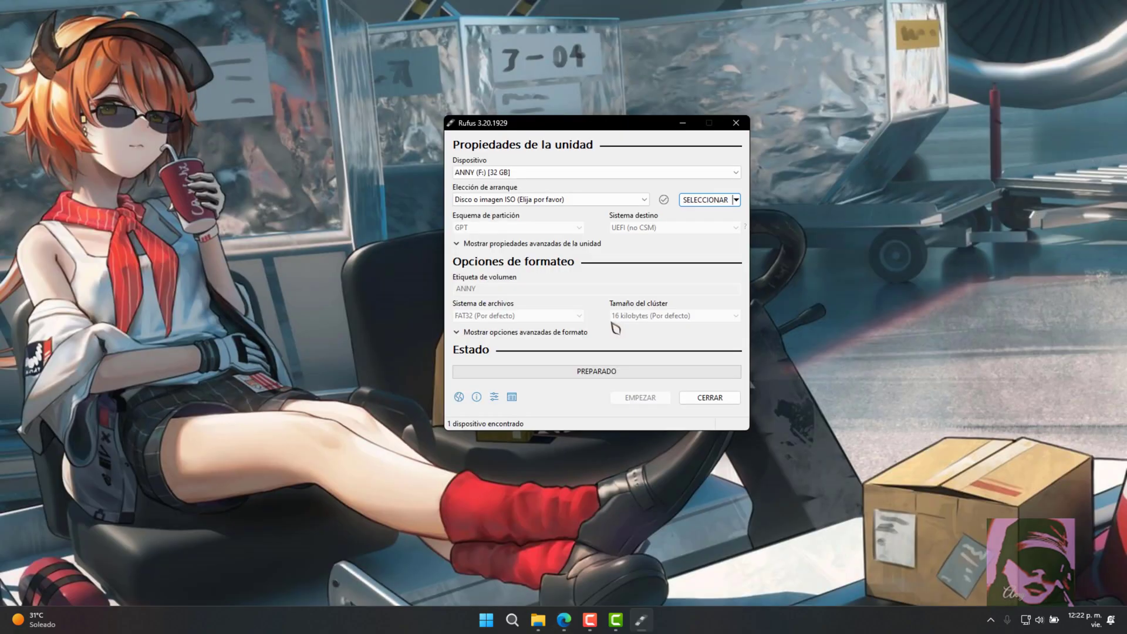
{"action": "key", "text": "Down"}
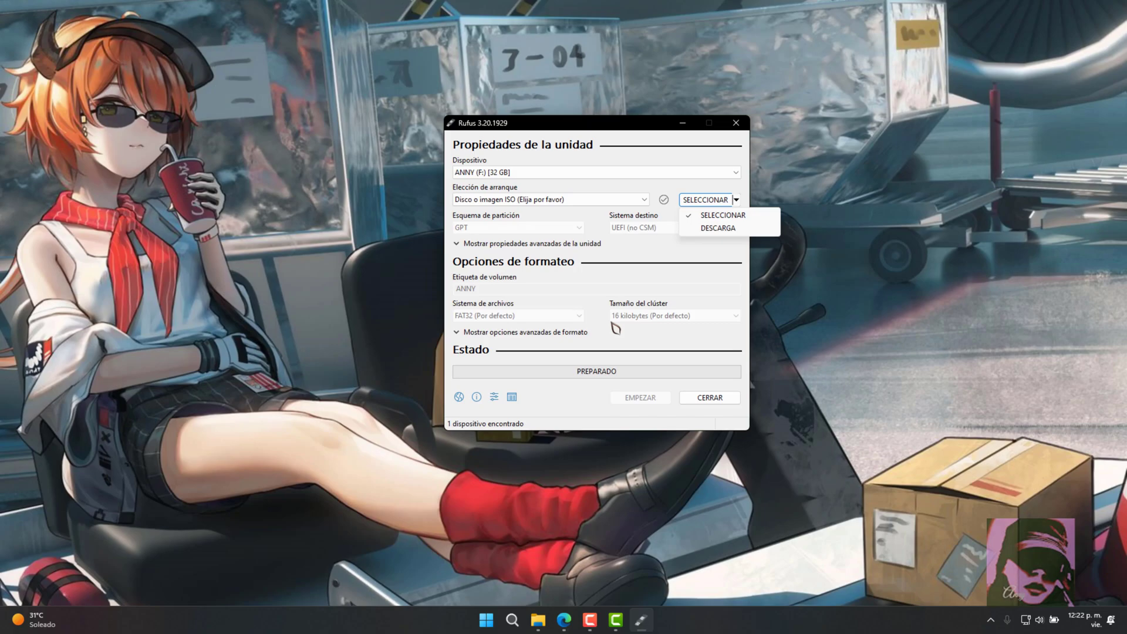
{"action": "key", "text": "Down"}
{"action": "key", "text": "Return"}
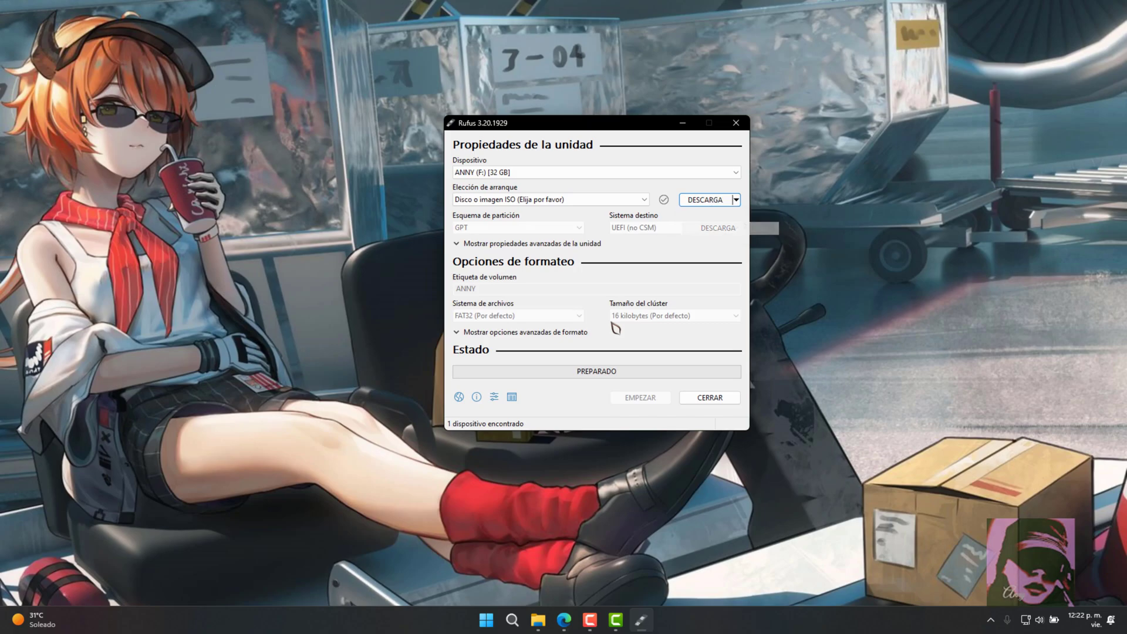
{"action": "key", "text": "Return"}
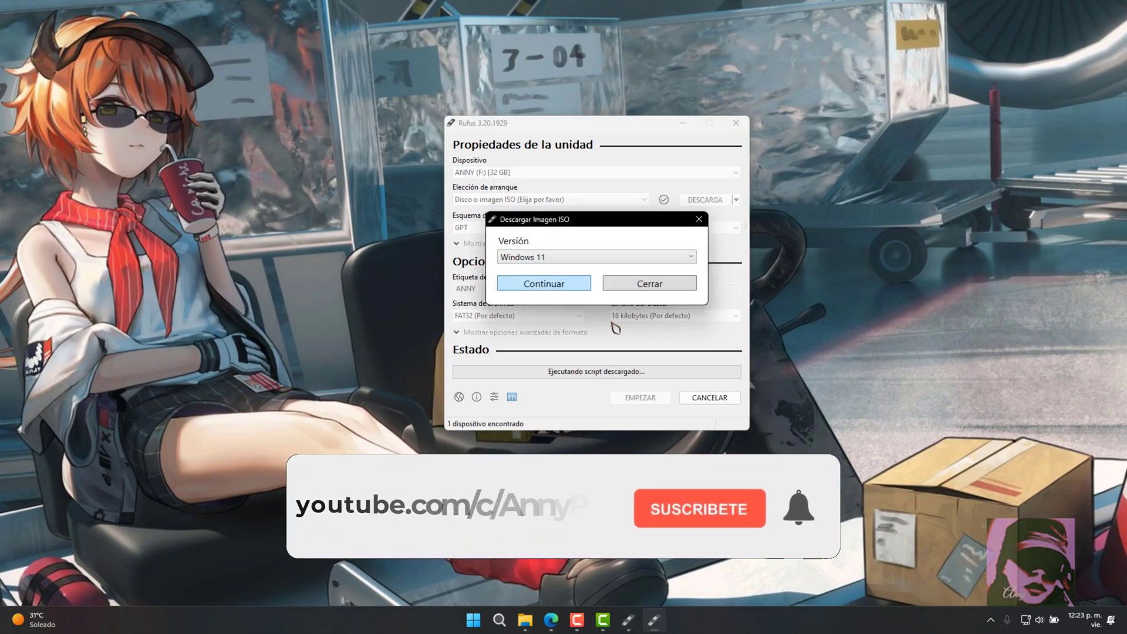
Choose Windows 11 as the ISO version and 22H2 v1 (Build 22621.525 - 2022.10) as the release.
{"action": "key", "text": "alt+Down"}
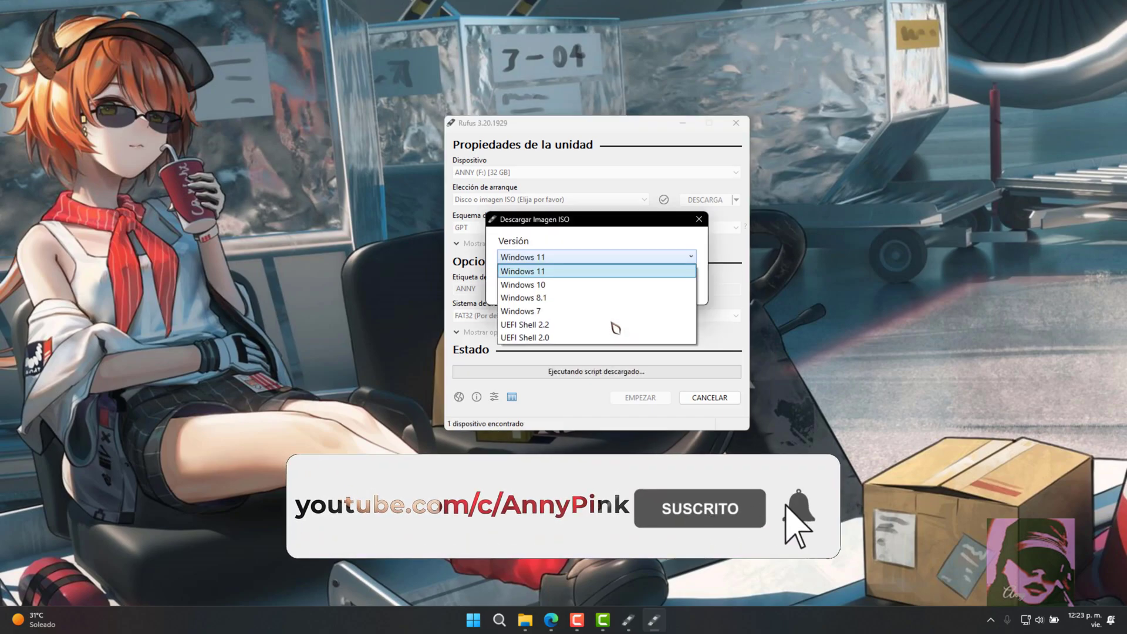
{"action": "key", "text": "alt+Up"}
{"action": "key", "text": "alt+Down"}
{"action": "key", "text": "alt+Up"}
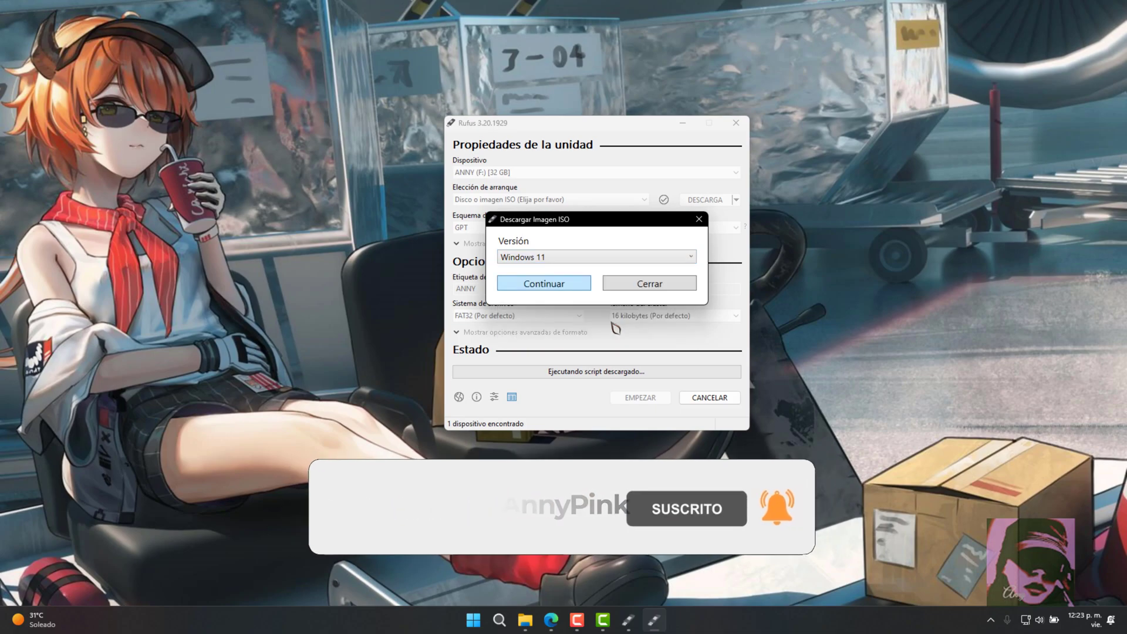
{"action": "key", "text": "Return"}
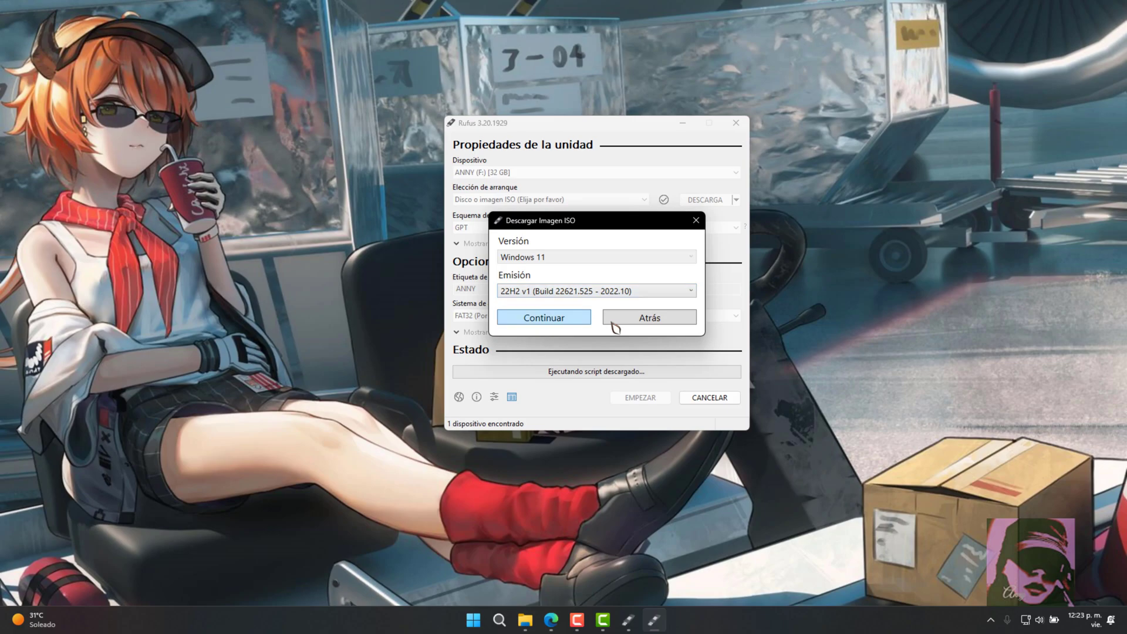
{"action": "key", "text": "Return"}
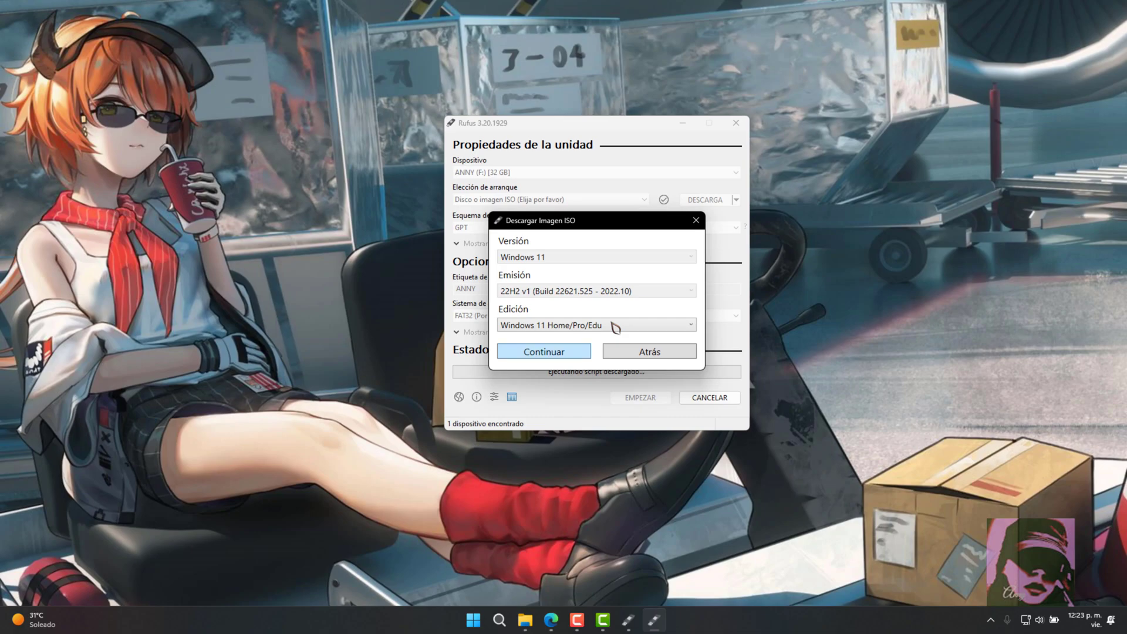
Choose Windows 11 Home/Pro/Edu, Español and x64, and download the ISO as Win11_22H2_Spanish_x64v1 into the Descargas folder.
{"action": "key", "text": "Return"}
{"action": "key", "text": "alt+Down"}
{"action": "key", "text": "Return"}
{"action": "key", "text": "Return"}
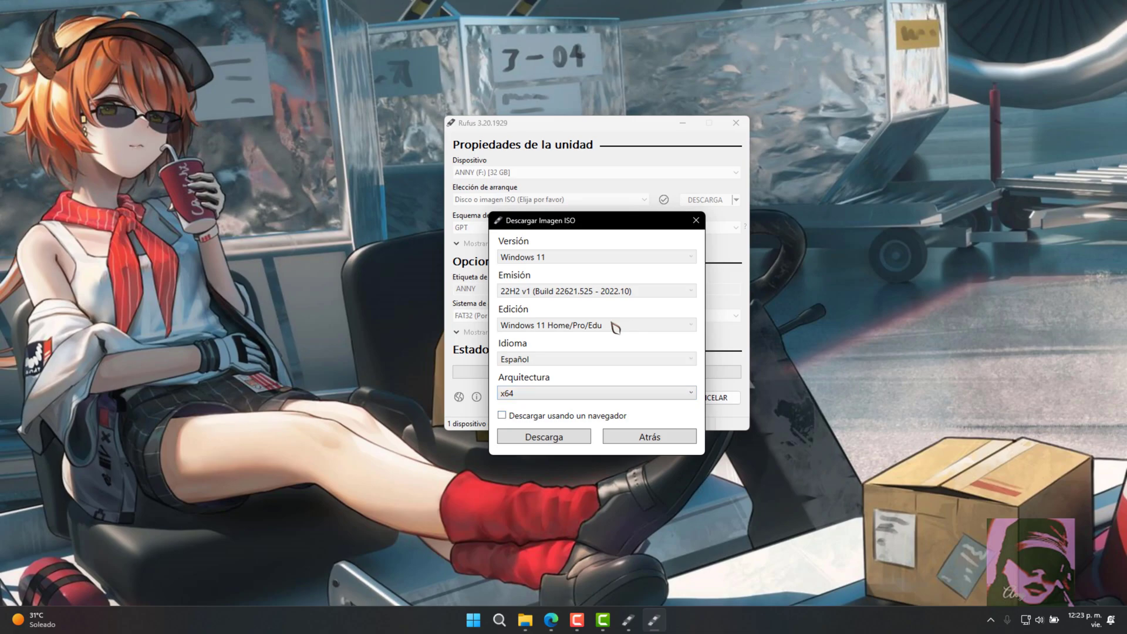
{"action": "key", "text": "Return"}
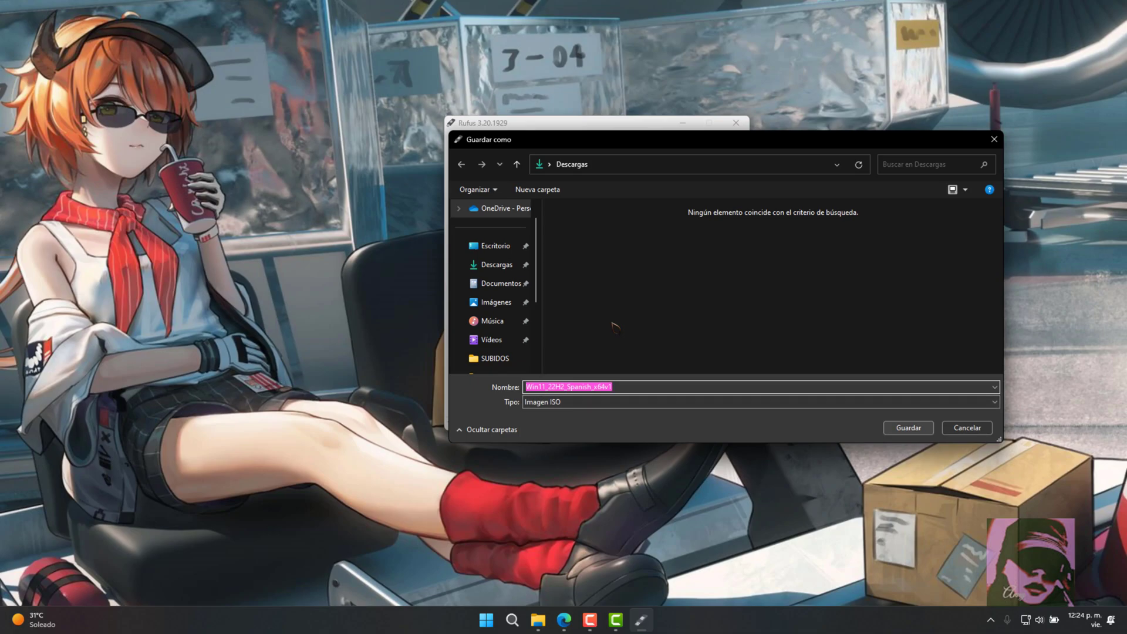
{"action": "key", "text": "Return"}
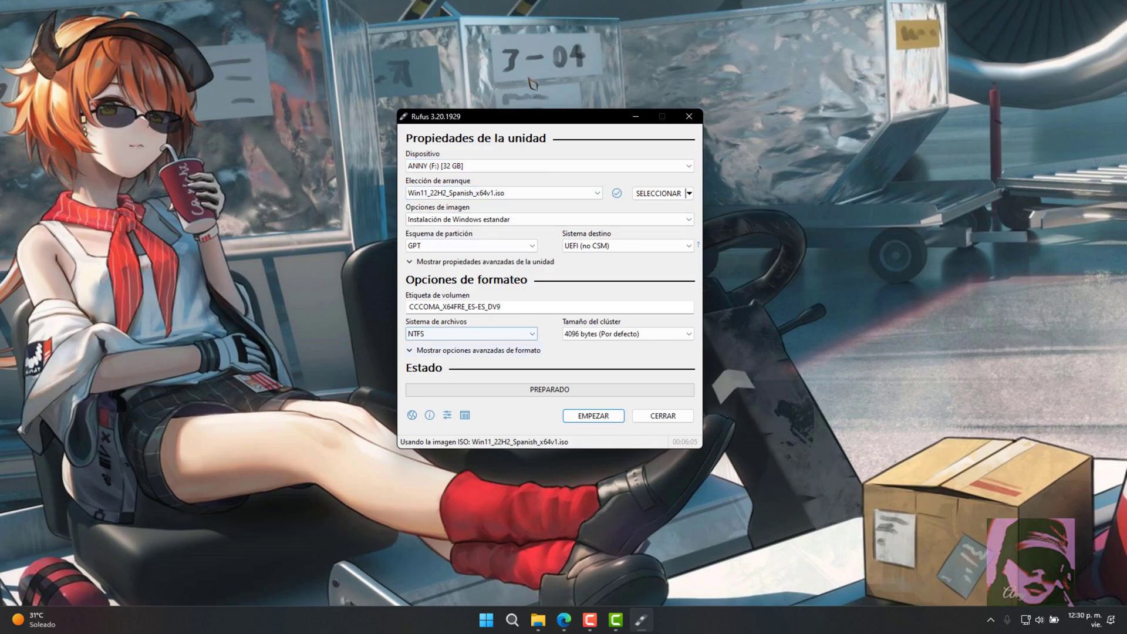
Start creating the Windows 11 USB and also enable the options for disabling data collection, a same-name local account and matching regional options.
{"action": "key", "text": "Return"}
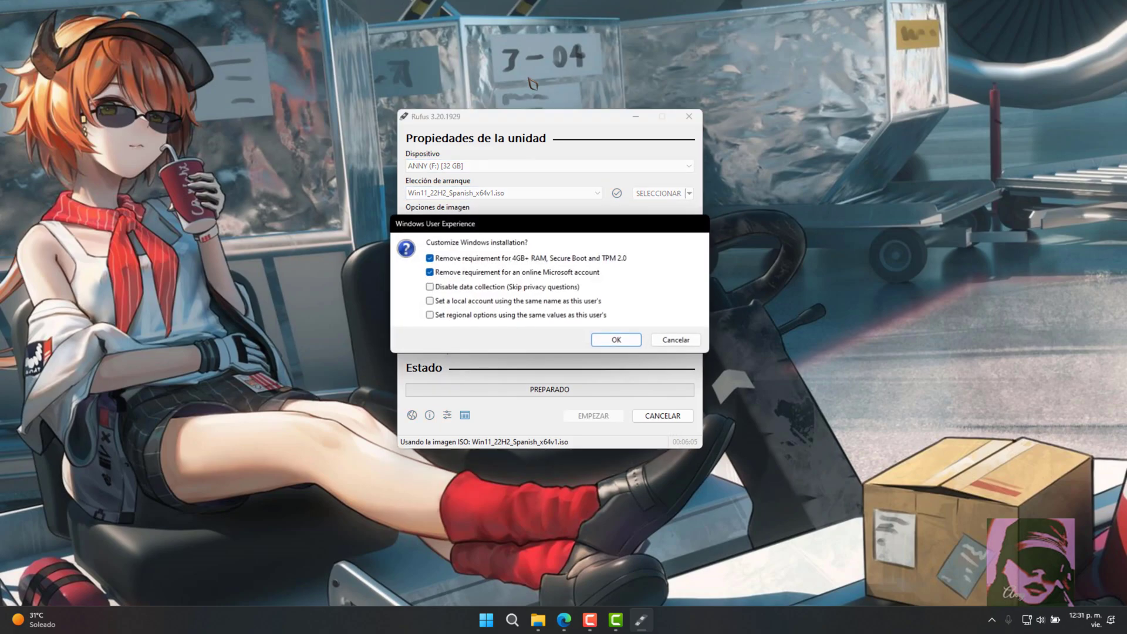
{"action": "key", "text": "Tab"}
{"action": "key", "text": "Tab"}
{"action": "key", "text": "Tab"}
{"action": "key", "text": "Tab"}
{"action": "key", "text": "space"}
{"action": "key", "text": "Tab"}
{"action": "key", "text": "space"}
{"action": "key", "text": "Tab"}
{"action": "key", "text": "space"}
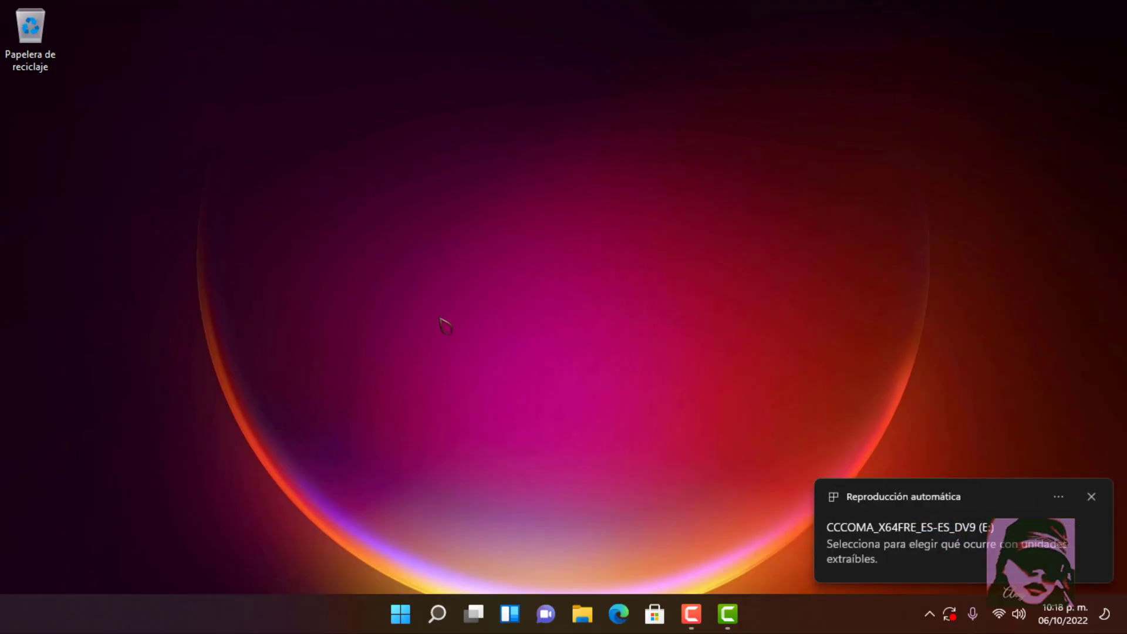
Open the CCCOMA_X64FRE_ES-ES_DV9 (E:) USB drive, run its setup application and minimize the folder window.
{"action": "key", "text": "super+e"}
{"action": "double_click", "coordinate": [912, 356]}
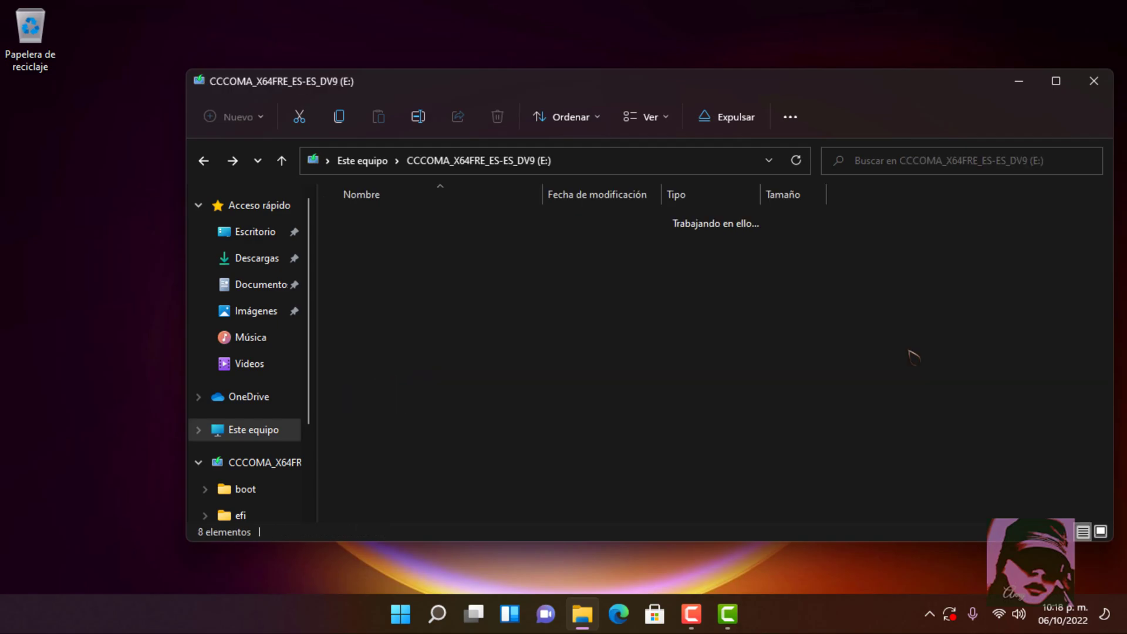
{"action": "left_click", "coordinate": [476, 403]}
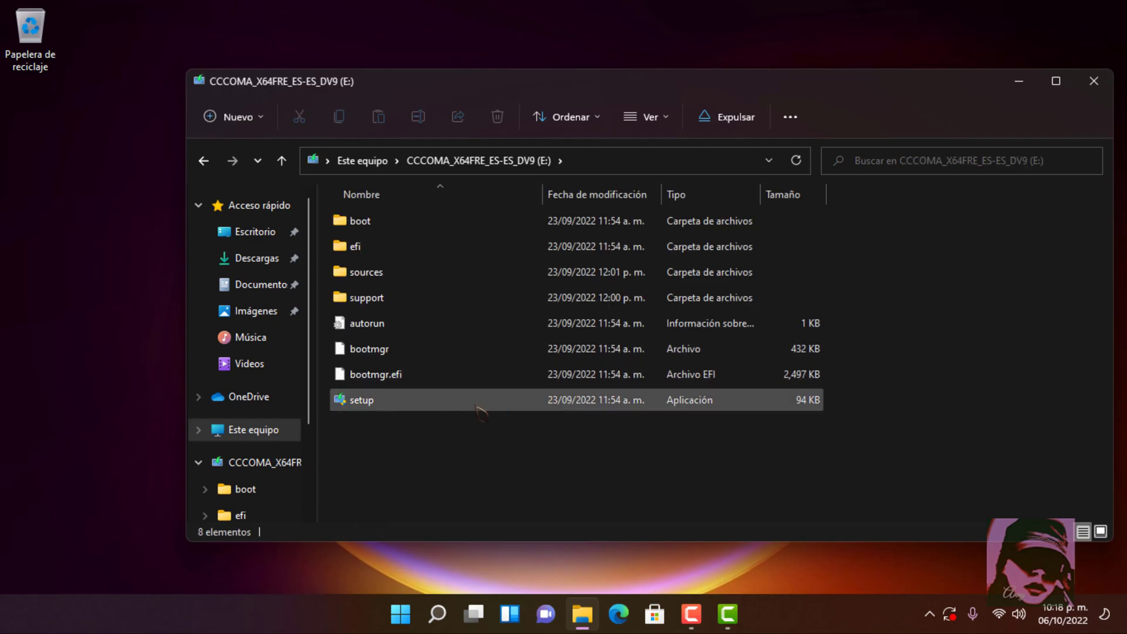
{"action": "double_click", "coordinate": [477, 404]}
{"action": "left_click", "coordinate": [1019, 81]}
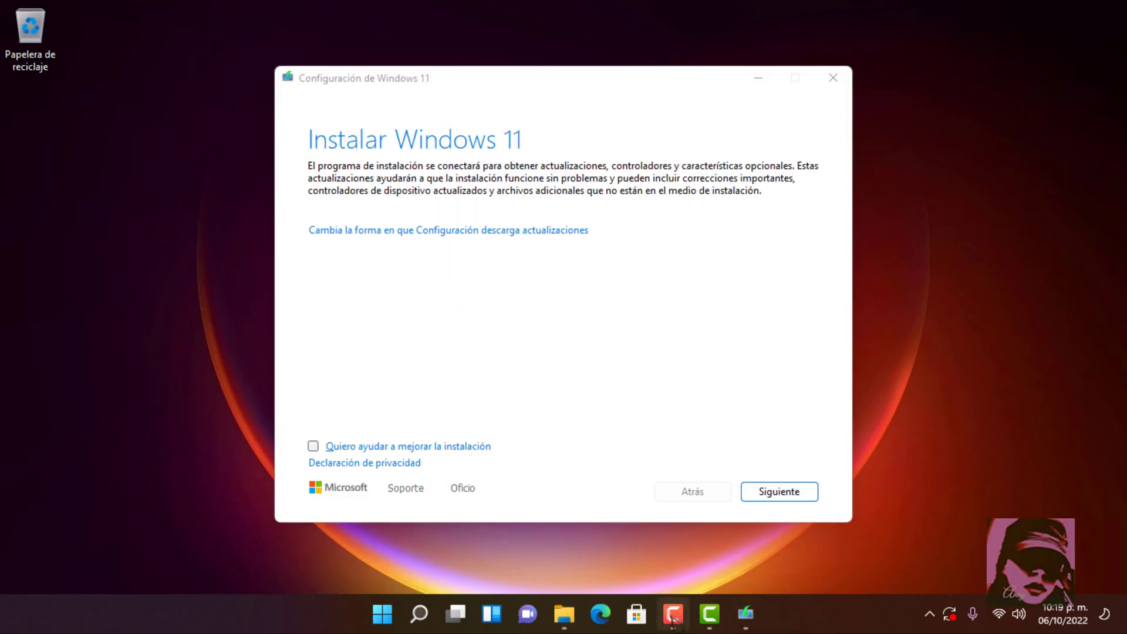
Advance the Windows 11 setup by accepting the licence terms and choosing to keep only personal files.
{"action": "left_click", "coordinate": [779, 492]}
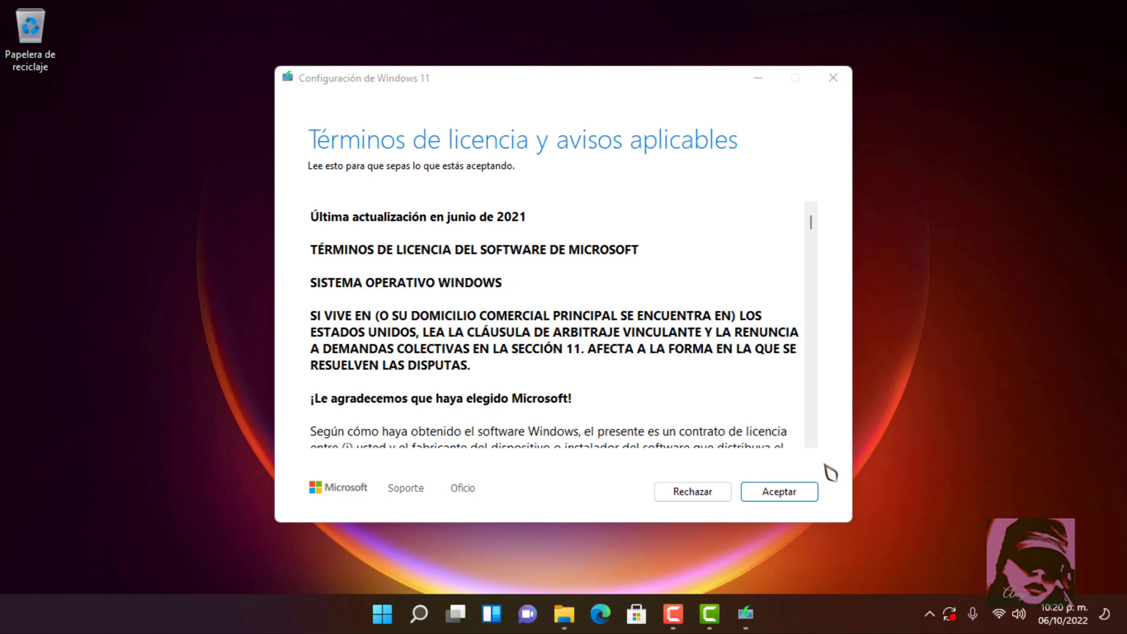
{"action": "left_click", "coordinate": [809, 492]}
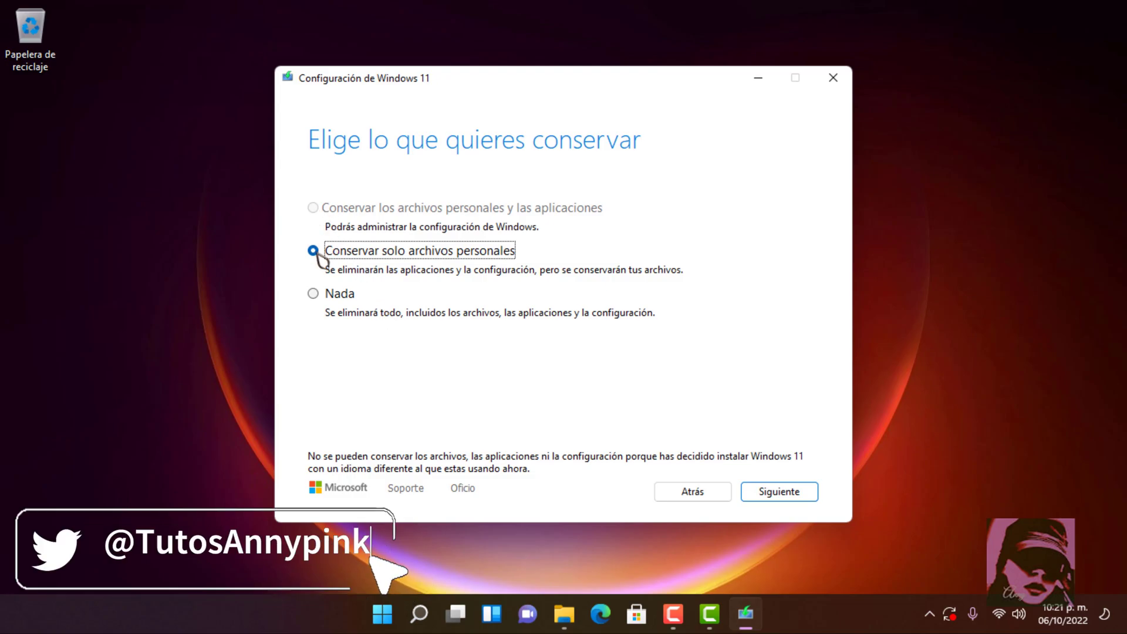
{"action": "left_click", "coordinate": [317, 292]}
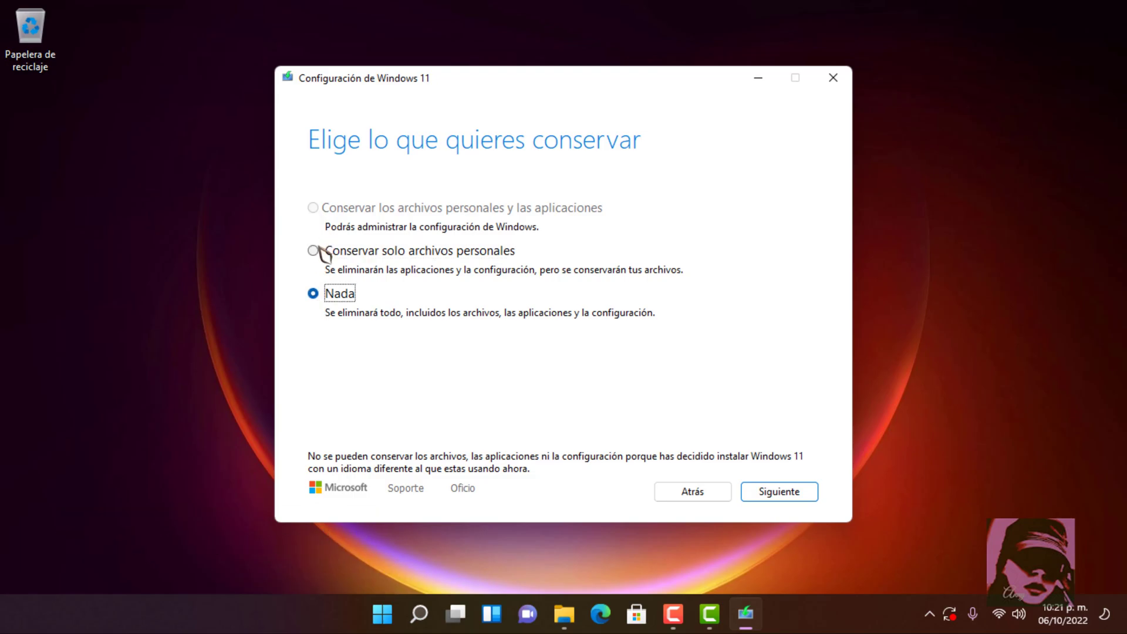
{"action": "left_click", "coordinate": [317, 251]}
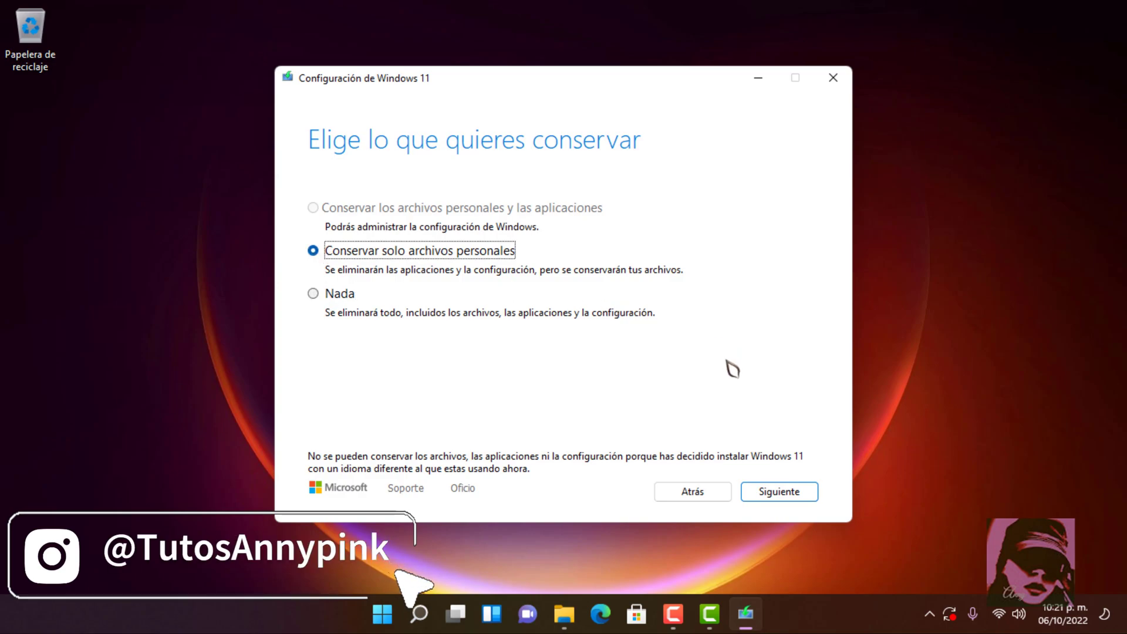
{"action": "left_click", "coordinate": [801, 495]}
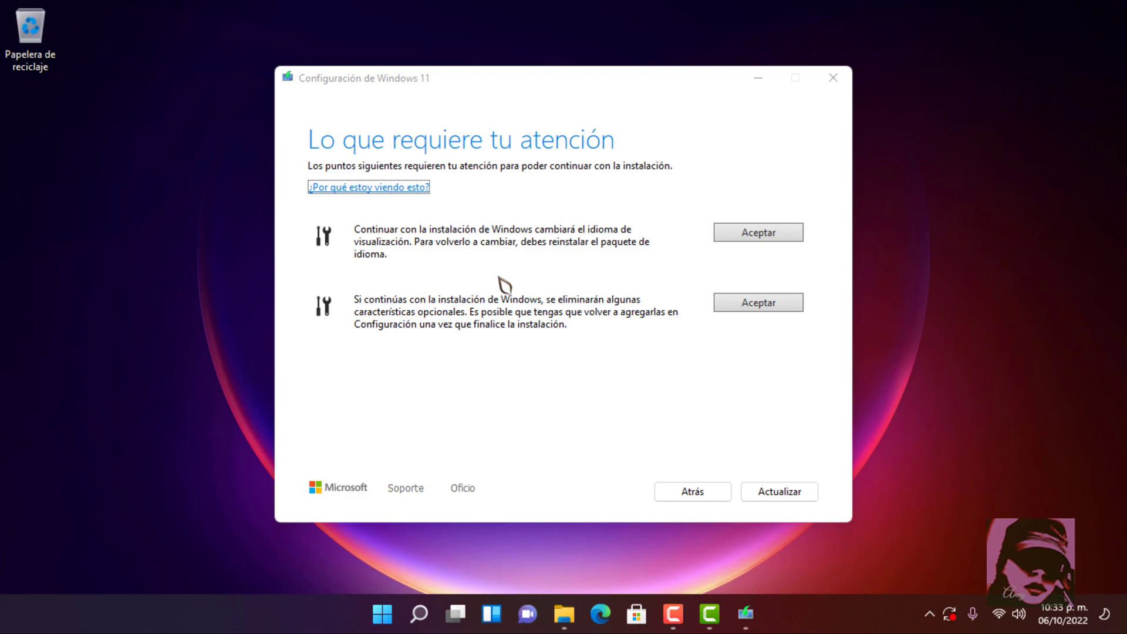
Accept the display language change notice and start installing Windows 11 Pro while keeping only personal files.
{"action": "left_click", "coordinate": [555, 360]}
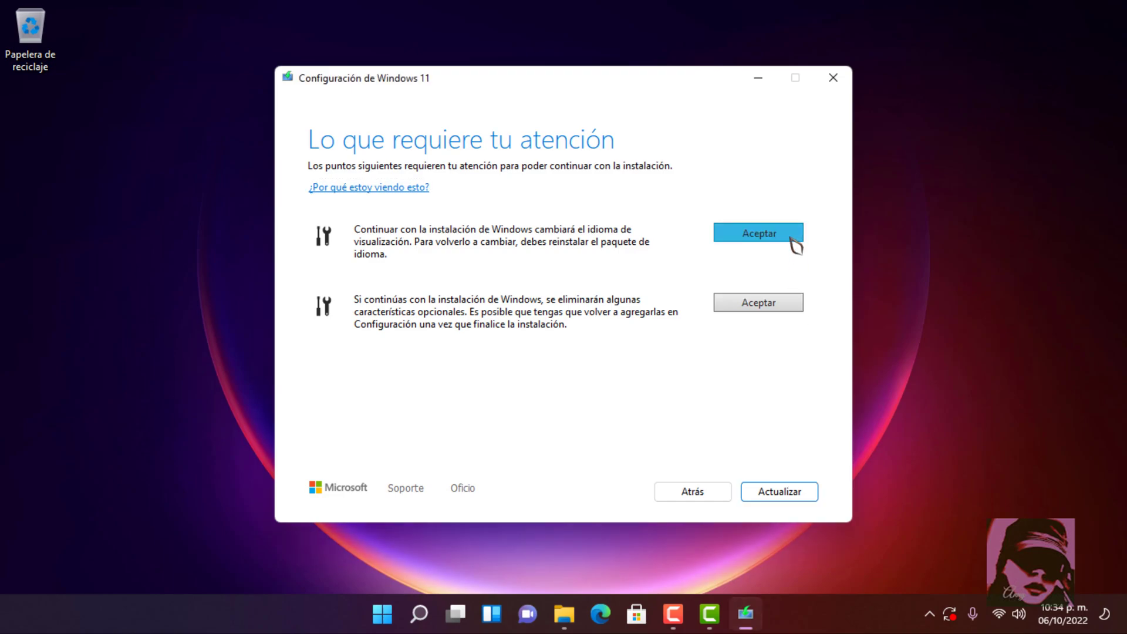
{"action": "left_click", "coordinate": [758, 232]}
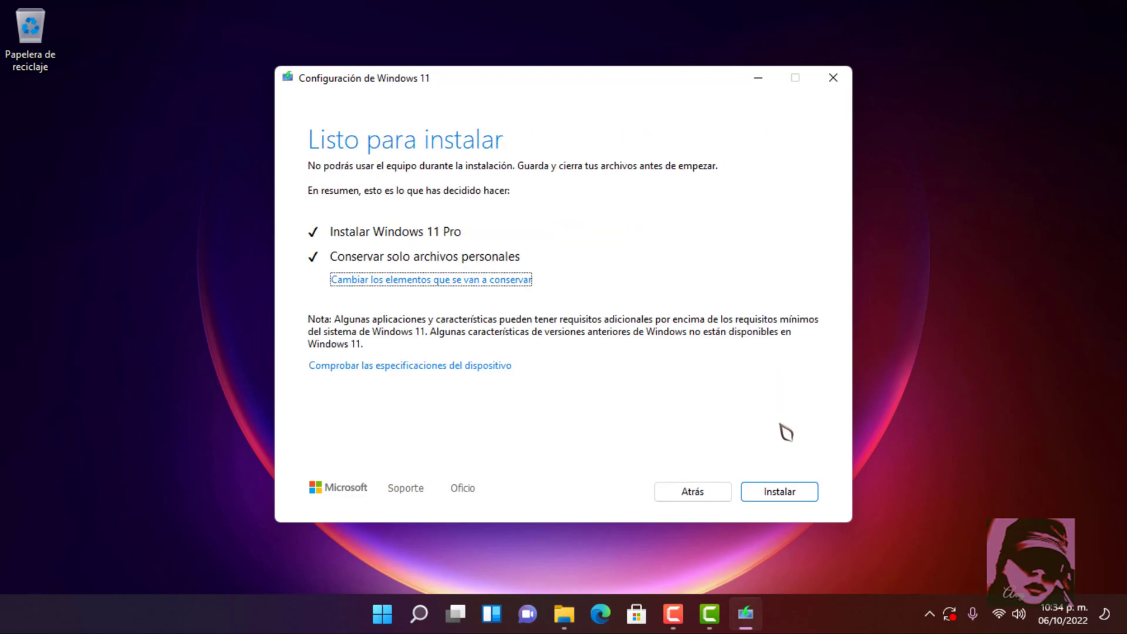
{"action": "left_click", "coordinate": [785, 491]}
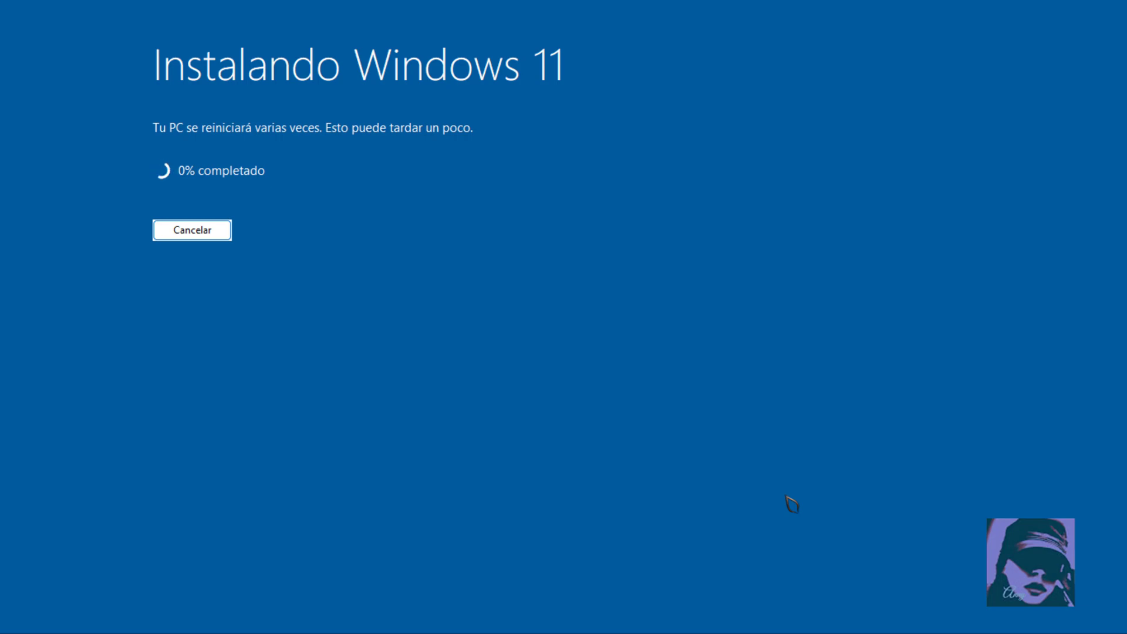
{"action": "key", "text": "super"}
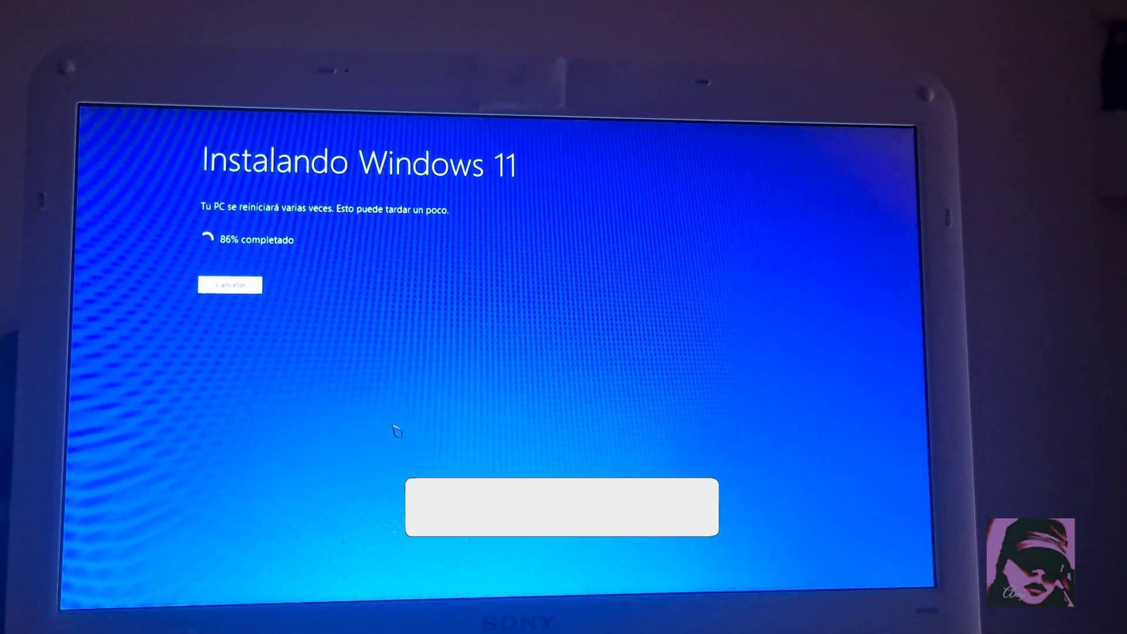